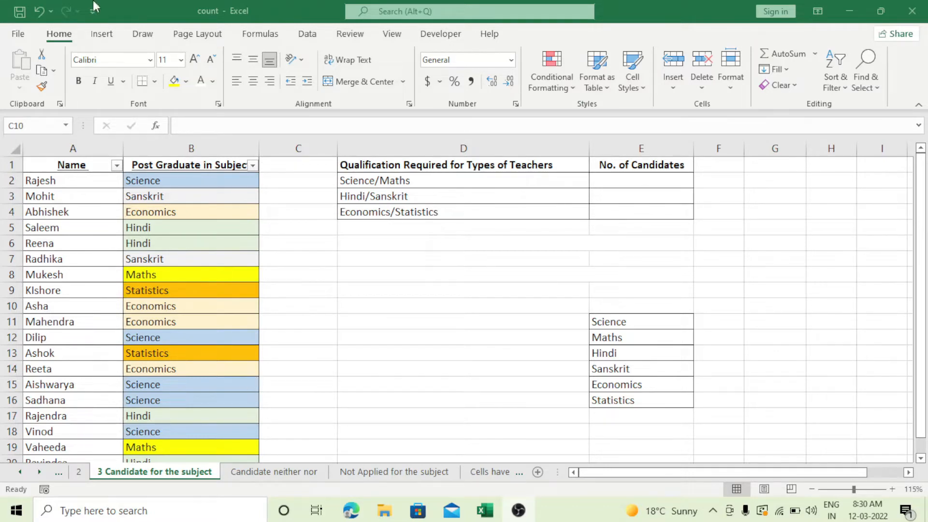
Review the qualification pairs in D2:D4, the candidates' subjects in column B and the separate subject list in E11:E16
left_click(373, 177)
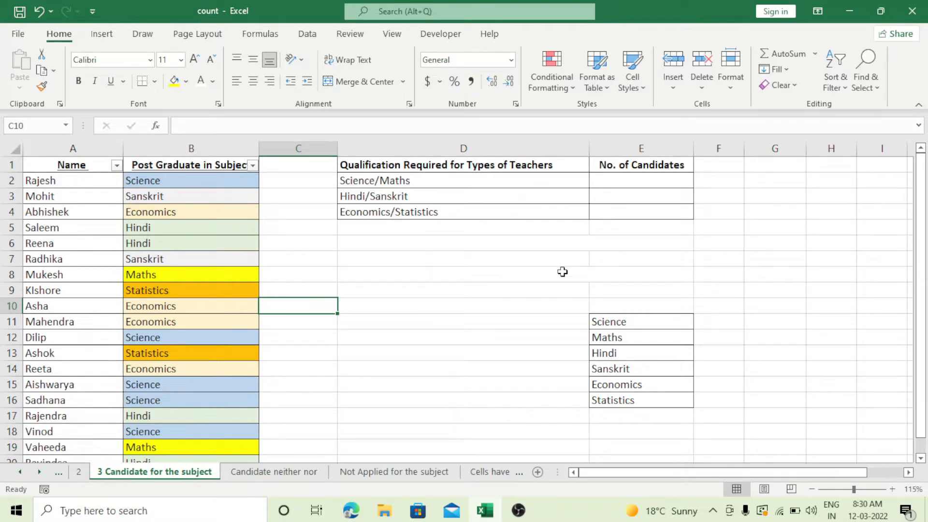
left_click(380, 198)
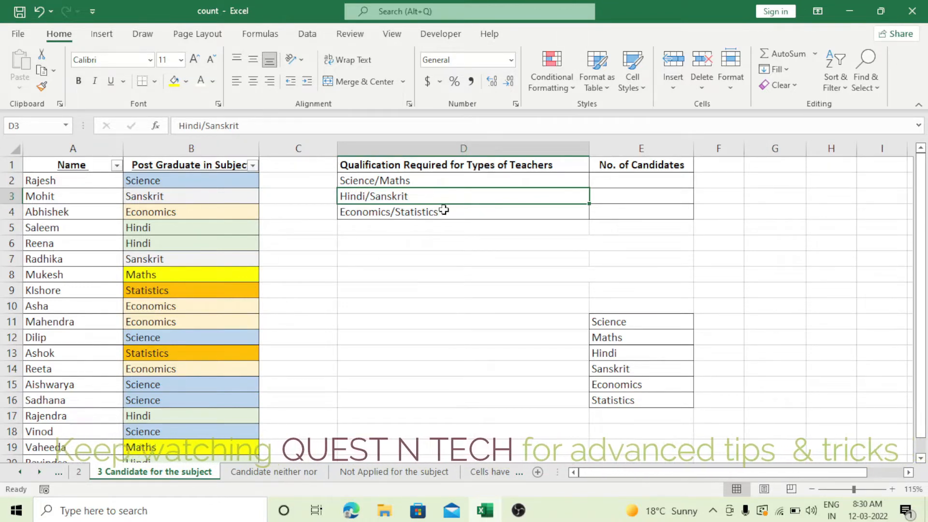
left_click_drag(178, 168, 174, 415)
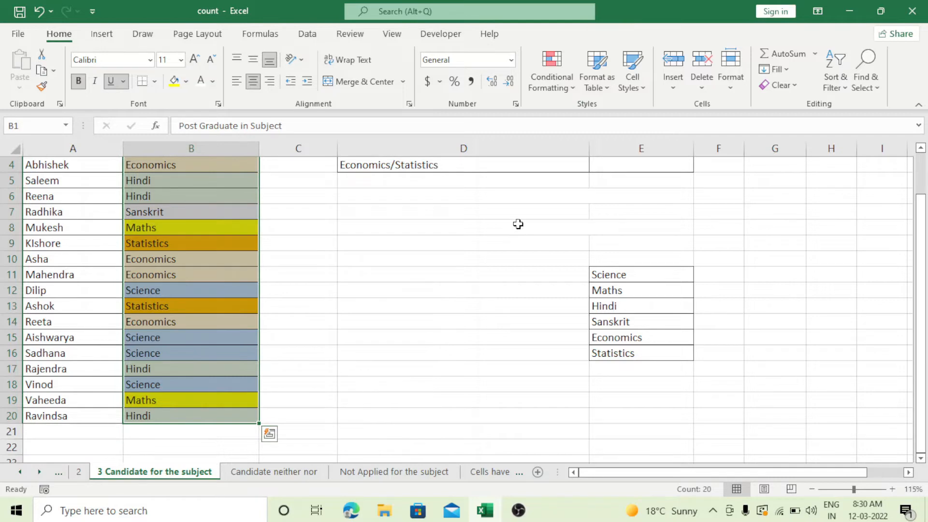
scroll(519, 224, "up", 1)
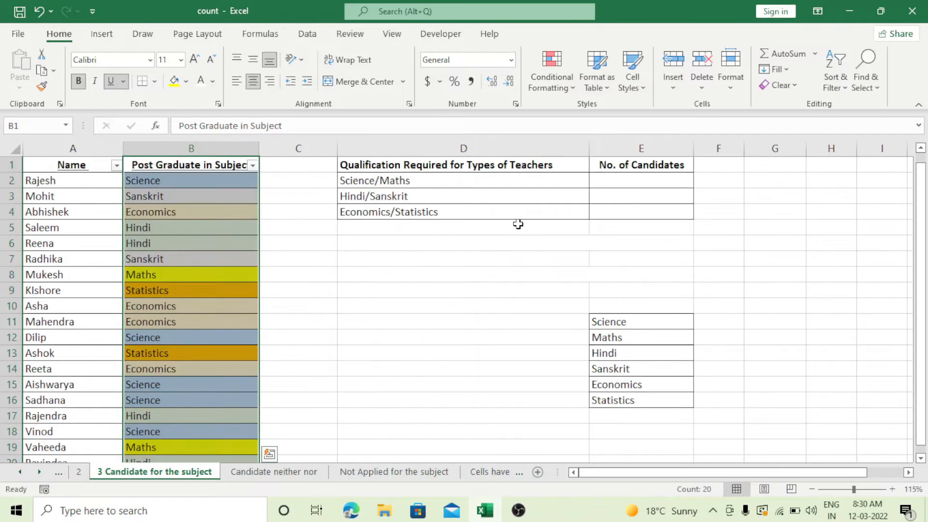
left_click(396, 180)
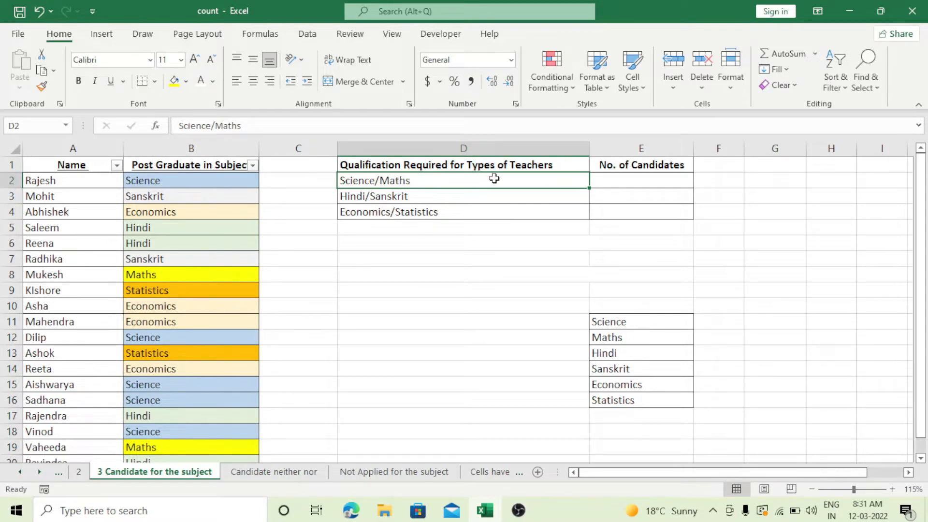
left_click(406, 198)
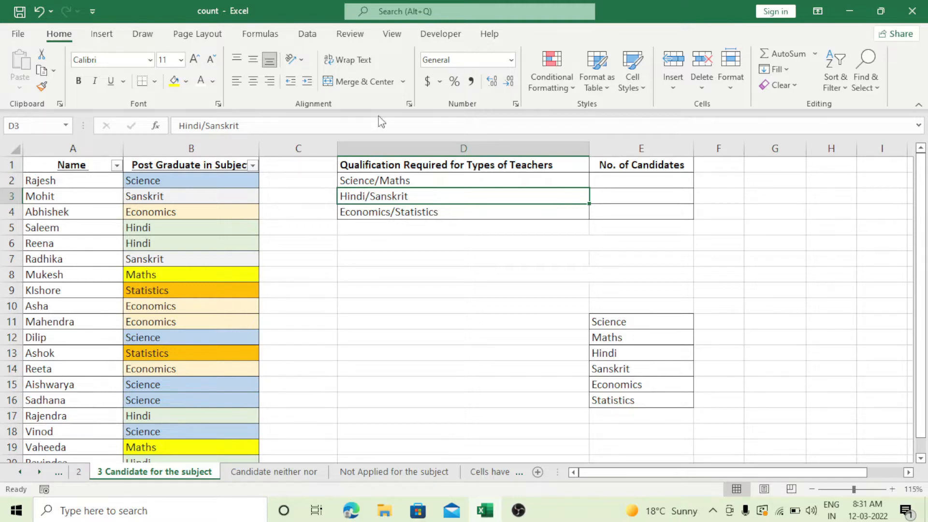
left_click(643, 320)
left_click_drag(643, 320, 636, 401)
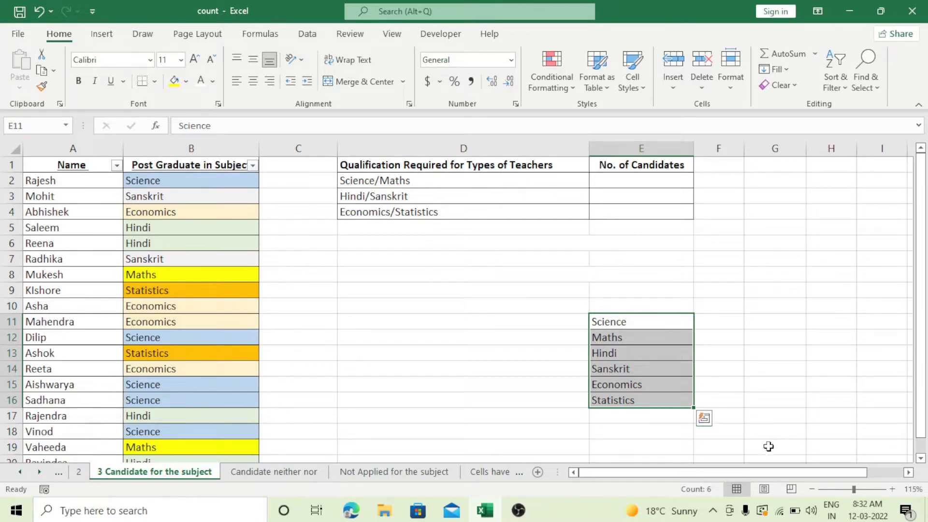
left_click(715, 323)
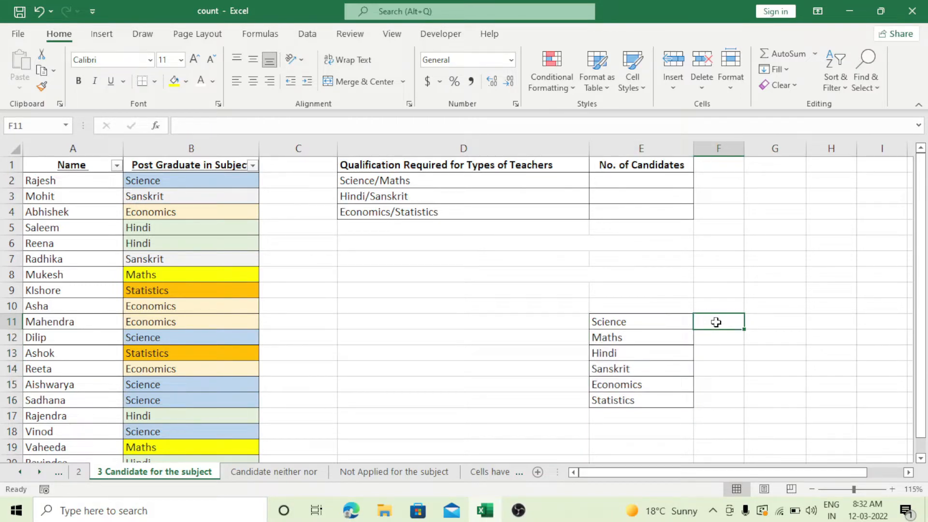
left_click_drag(612, 321, 621, 389)
Start a COUNTIF formula in F11 beside Science, using the candidates' subjects in B2:B20 as the range
left_click(717, 326)
type("=v")
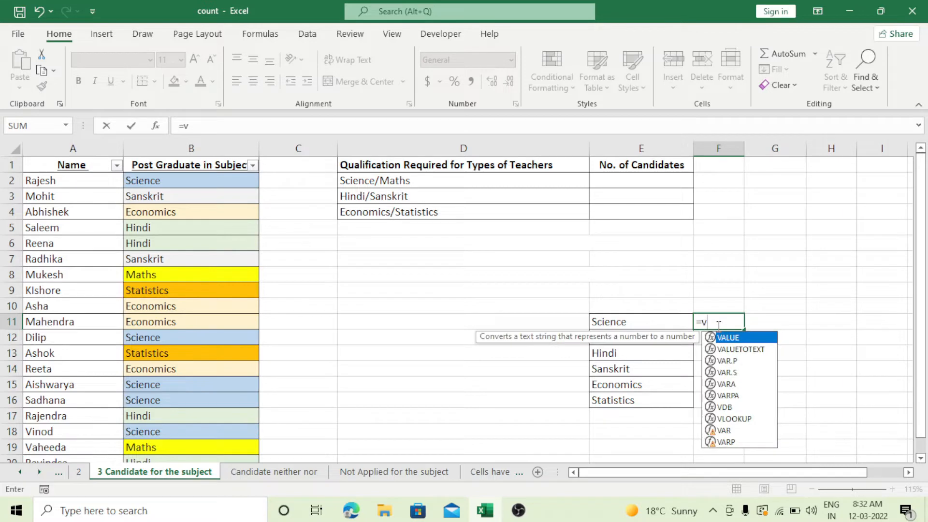
key("BackSpace")
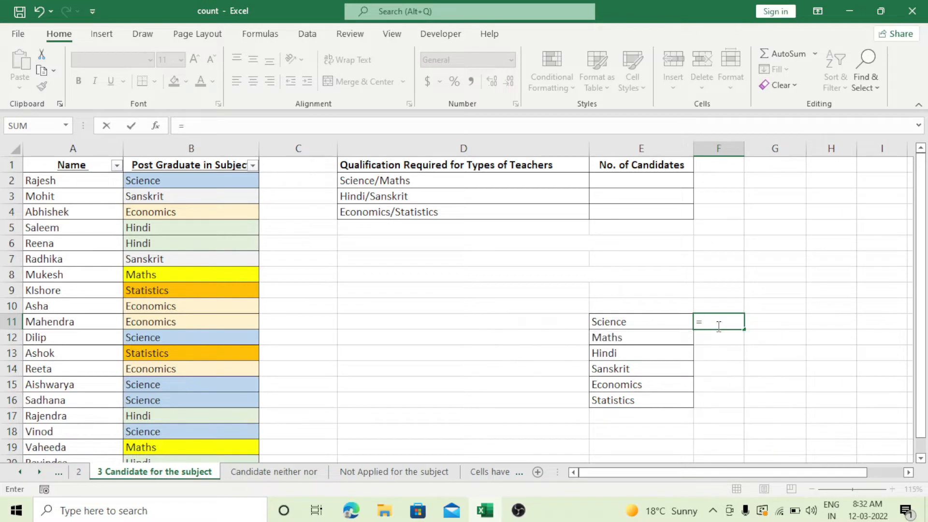
type("countif")
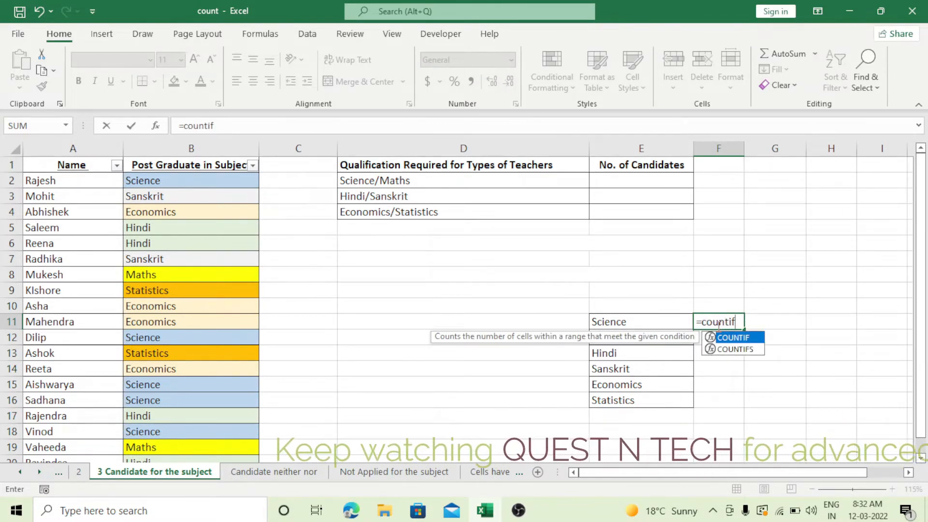
key("Tab")
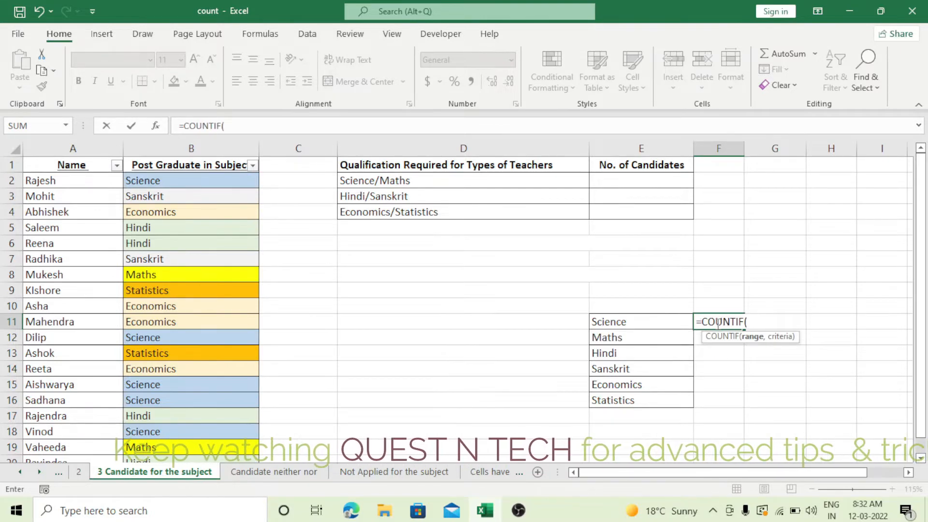
left_click_drag(178, 183, 183, 429)
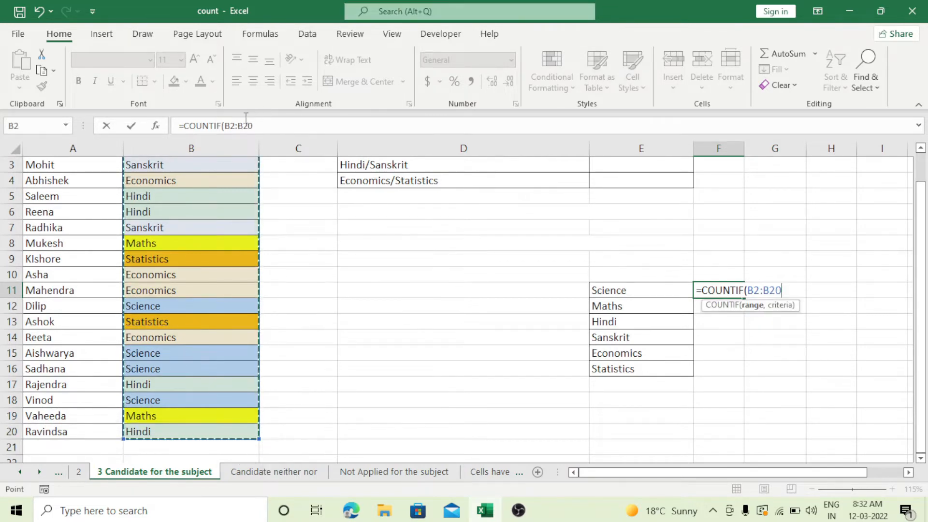
Make the COUNTIF range absolute as $B$2:$B$20 and continue to the criteria argument
left_click(228, 126)
left_click_drag(228, 126, 271, 133)
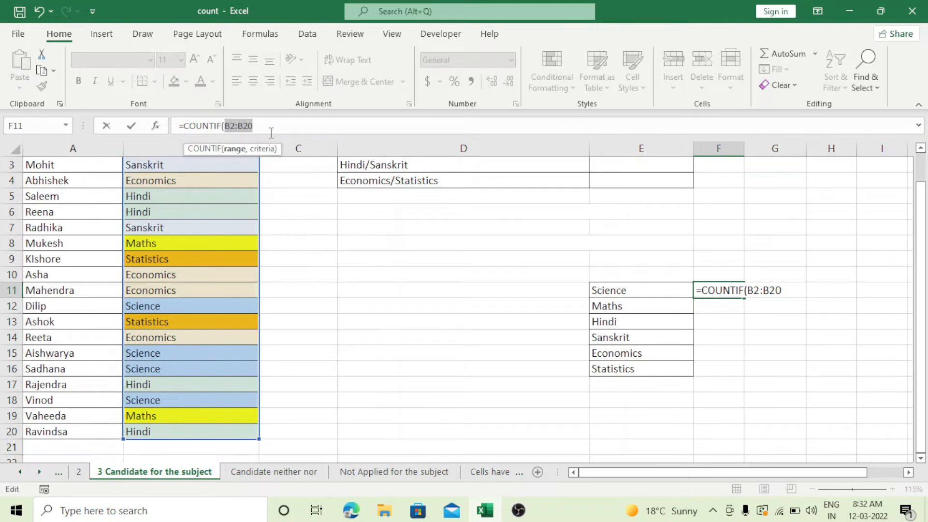
key("F4")
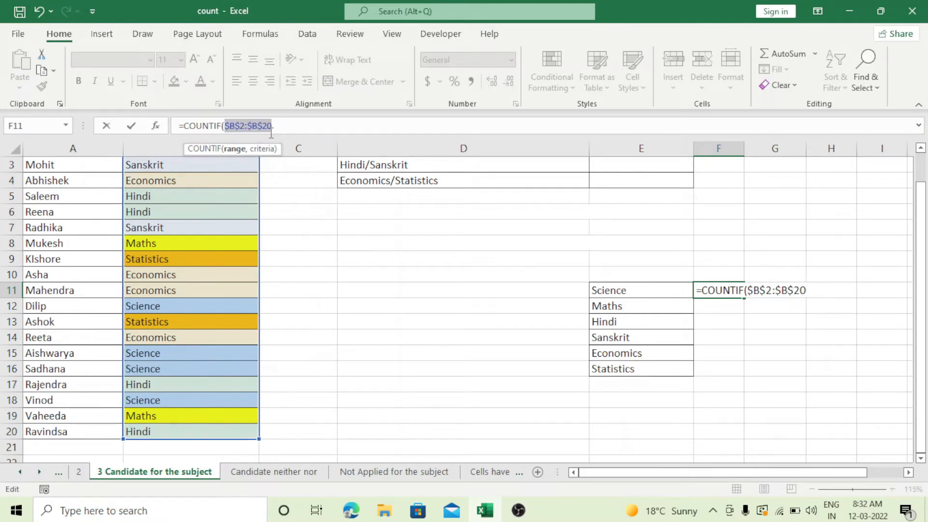
left_click(281, 124)
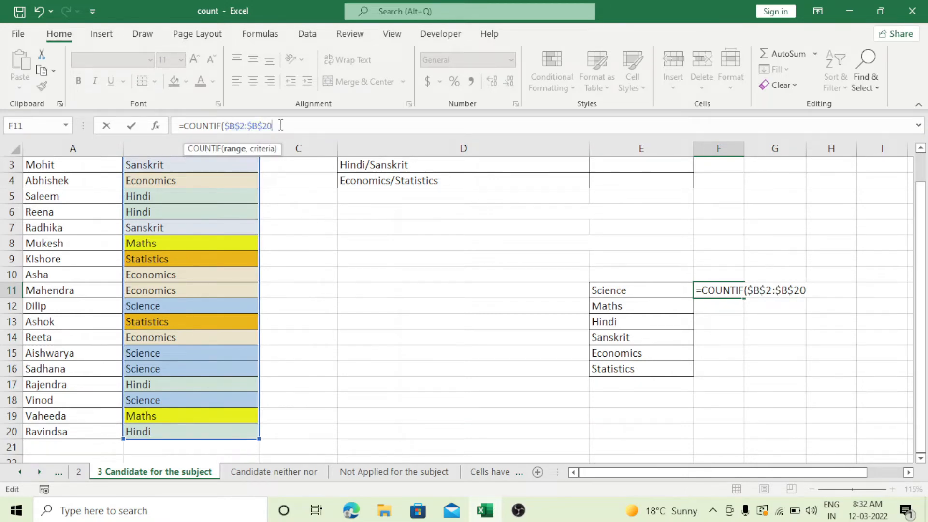
type(",")
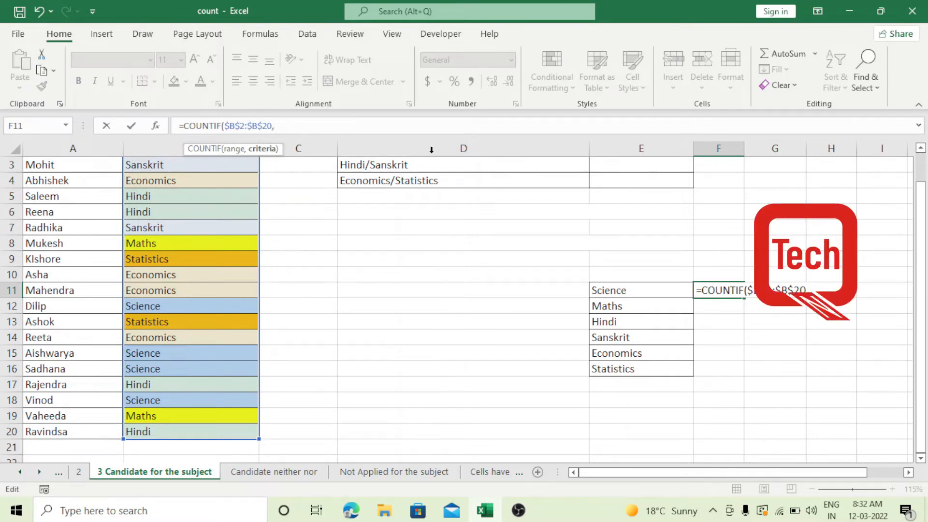
Complete the COUNTIF formula in F11 with the Science cell E11 as its criterion
left_click_drag(926, 333, 926, 272)
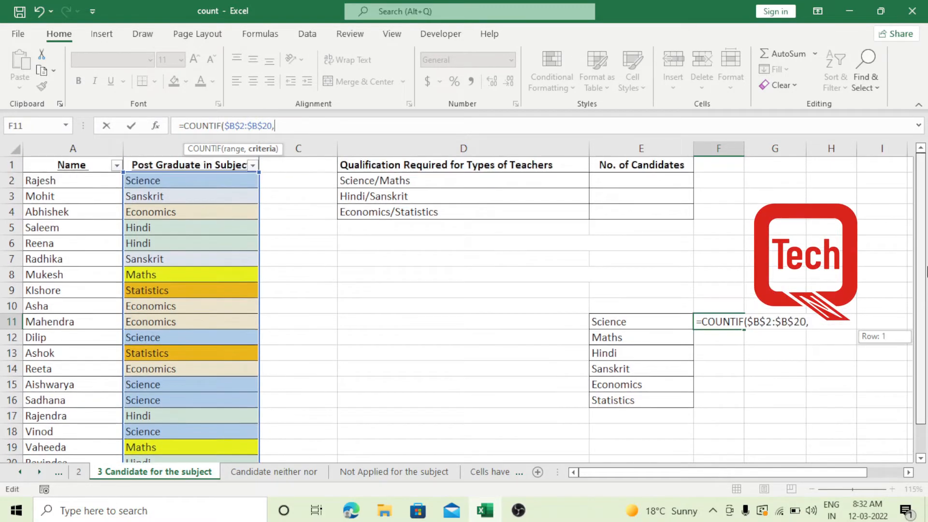
left_click(626, 325)
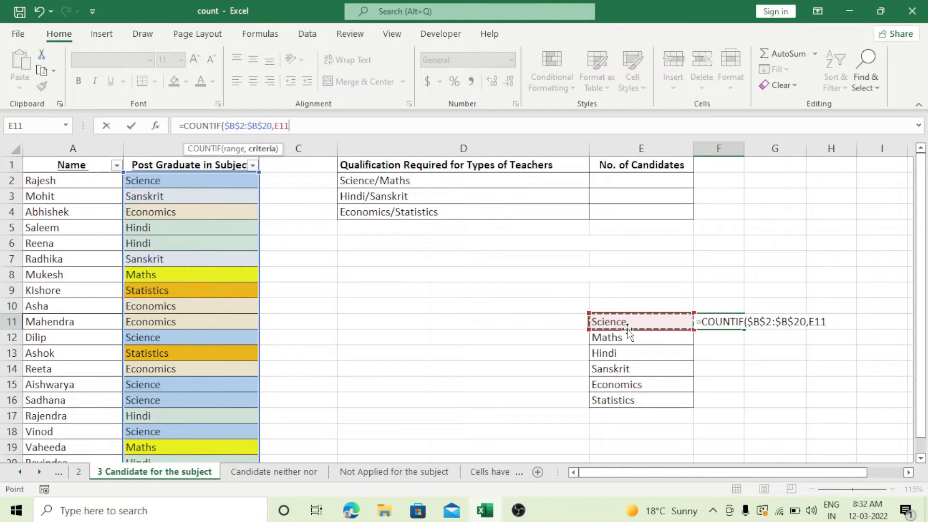
type(")")
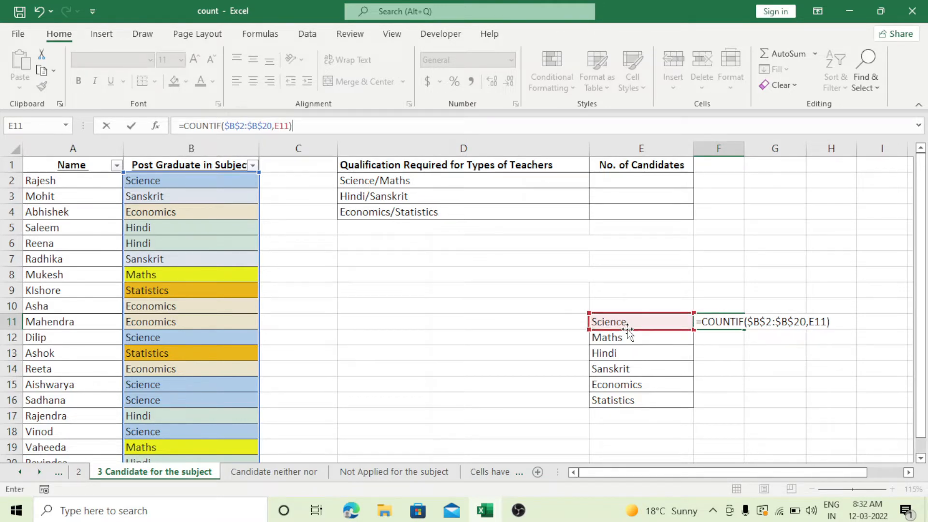
key("Return")
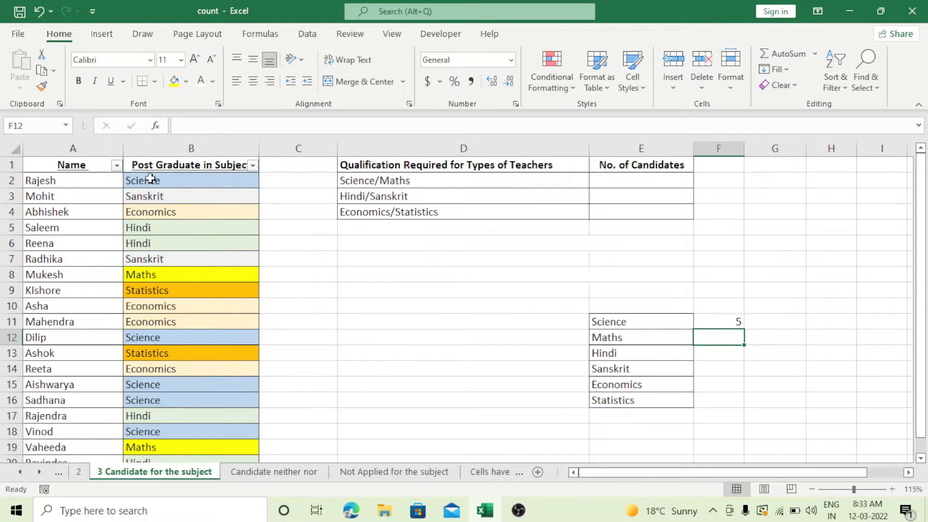
Check the Science entries in column B and copy the COUNTIF formula from F11 down to F16
left_click(151, 179)
left_click(154, 337)
left_click(153, 385)
left_click(160, 400)
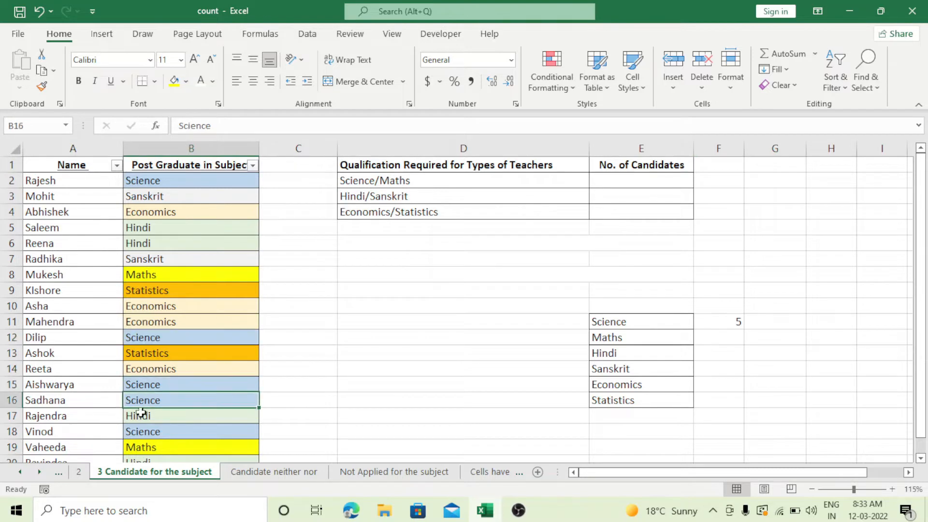
left_click(139, 431)
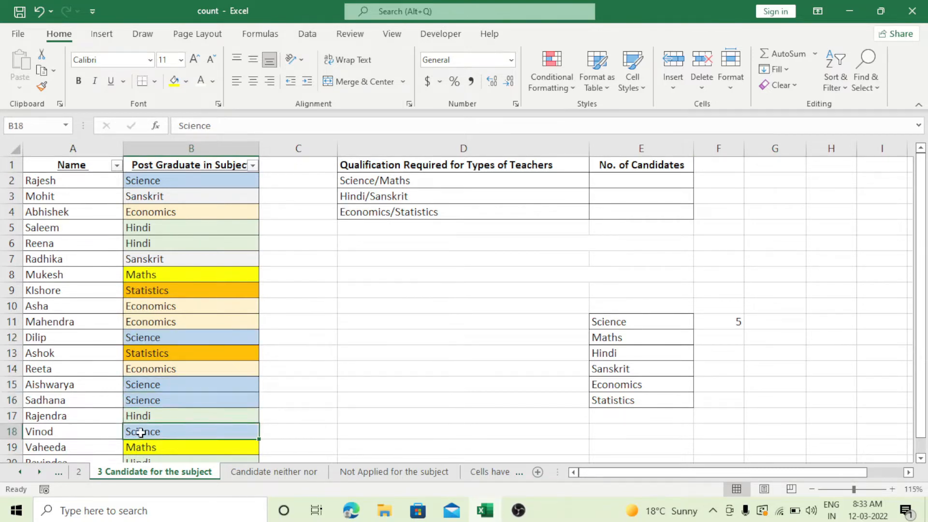
left_click(737, 322)
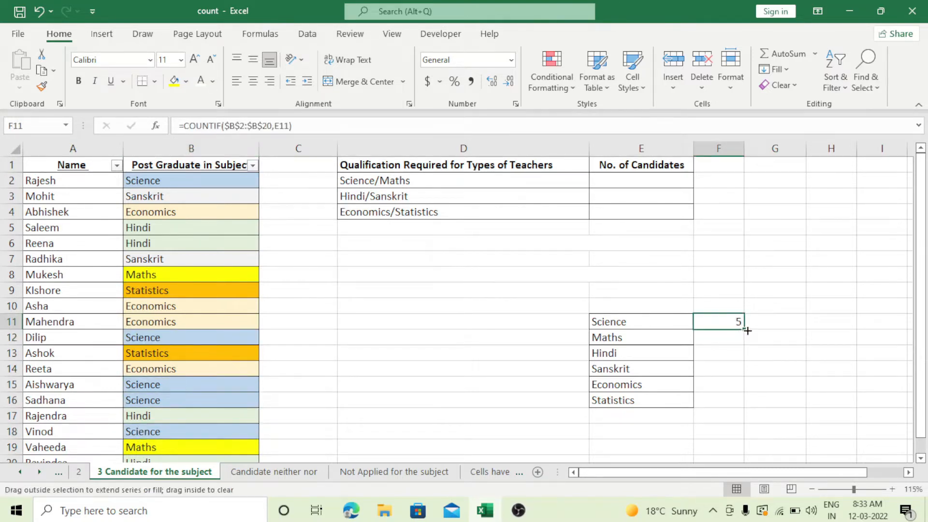
left_click_drag(747, 331, 738, 406)
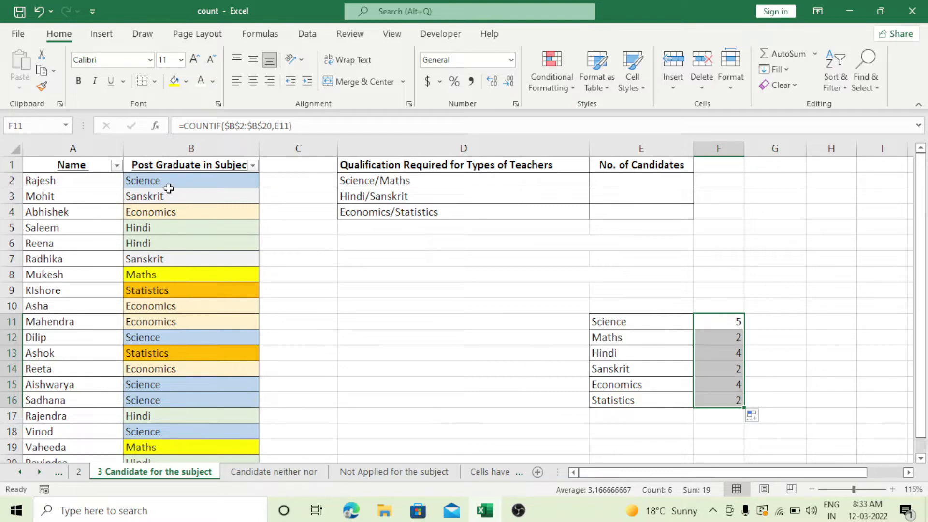
Check the Maths and Hindi entries in column B against their COUNTIF results
left_click(148, 274)
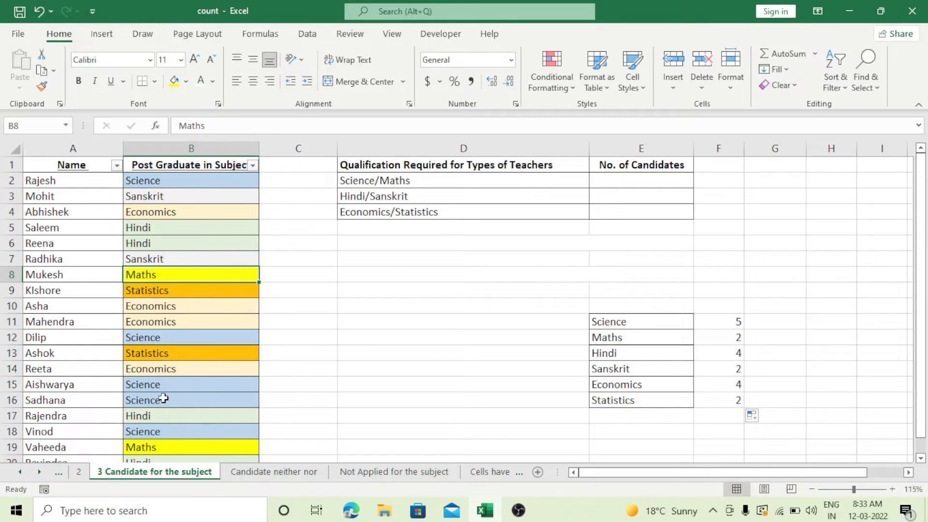
left_click(155, 444)
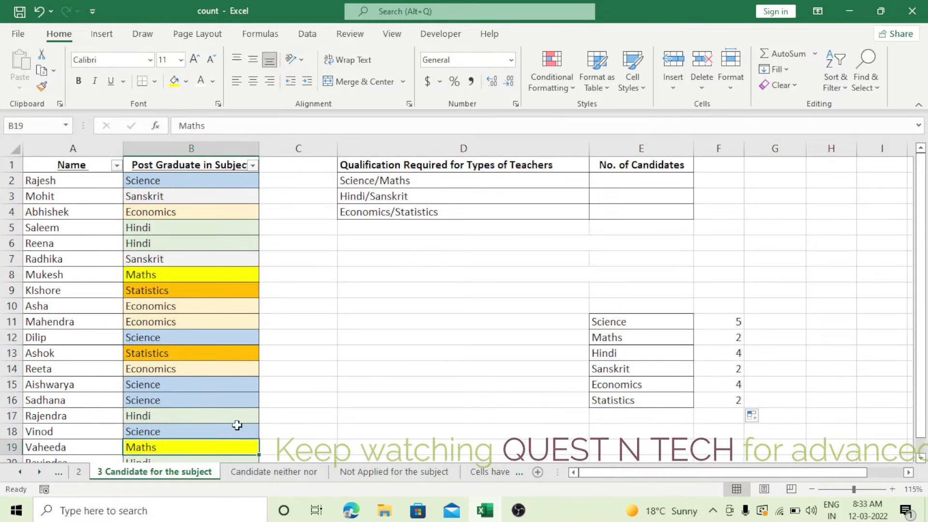
left_click(735, 352)
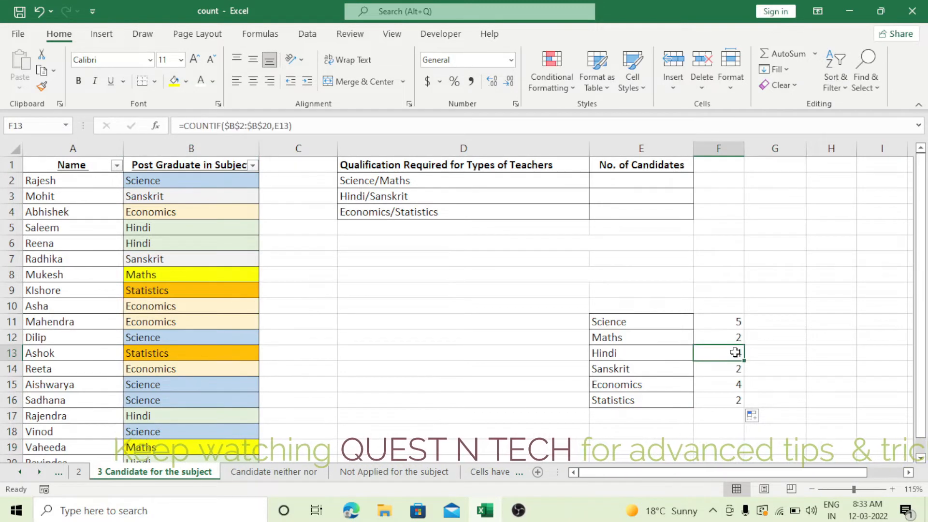
left_click(168, 228)
left_click(164, 246)
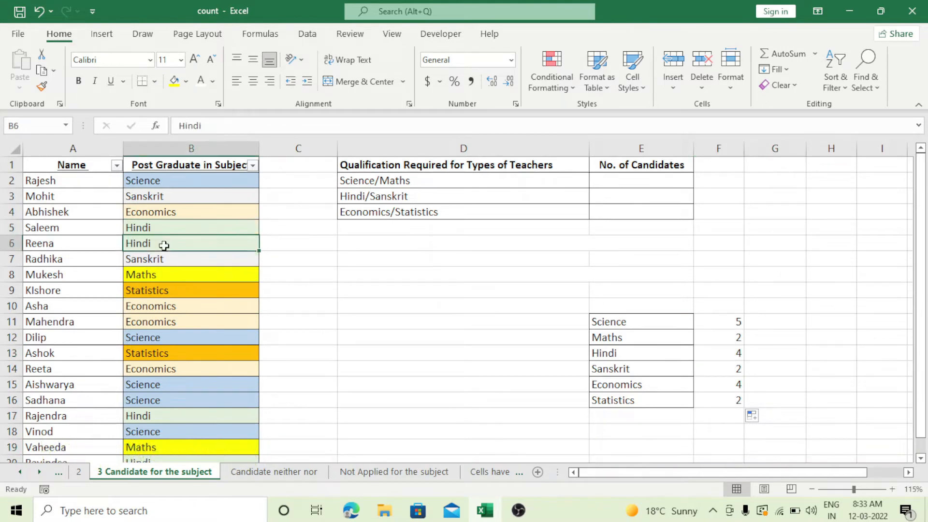
left_click(151, 416)
scroll(358, 263, "down", 1)
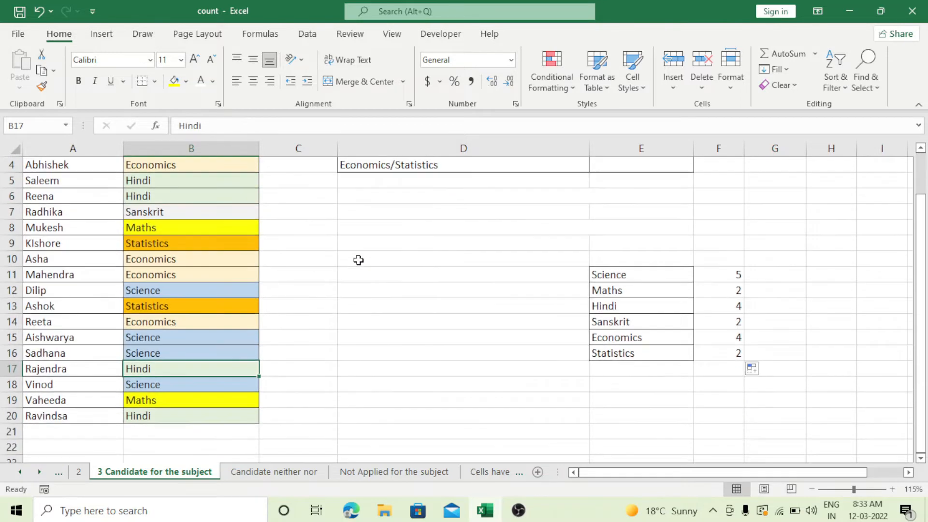
left_click(137, 416)
scroll(383, 306, "down", 2)
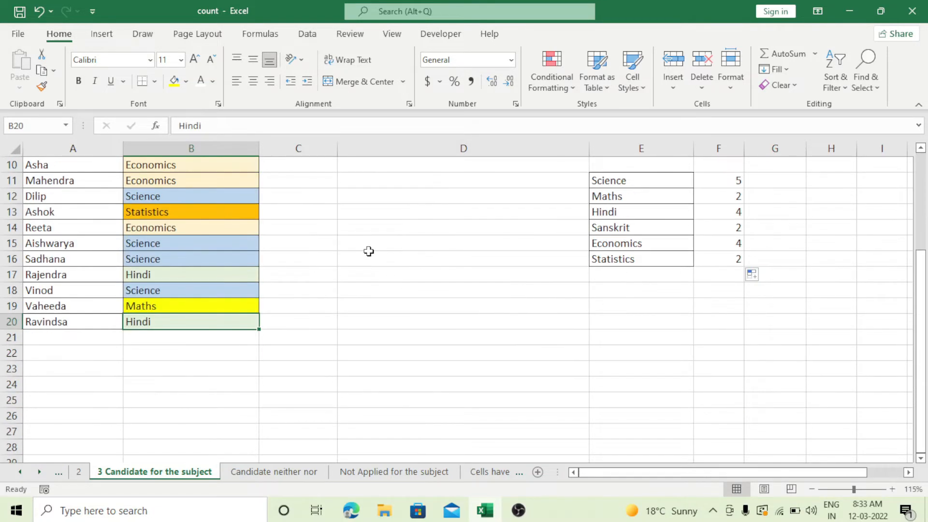
Check the Economics and Statistics entries in column B, and return to the Science/Maths requirement in D2
scroll(369, 251, "up", 3)
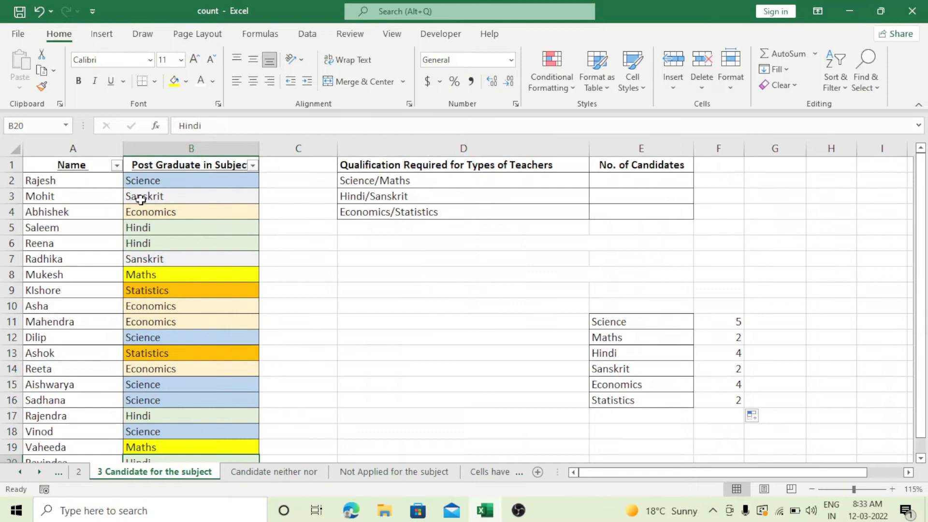
left_click(171, 213)
left_click(176, 305)
left_click(173, 321)
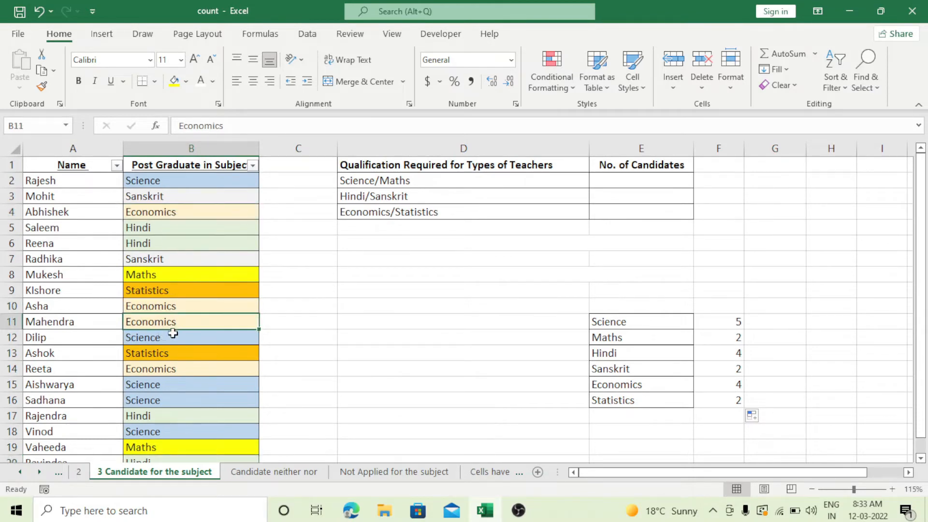
left_click(170, 368)
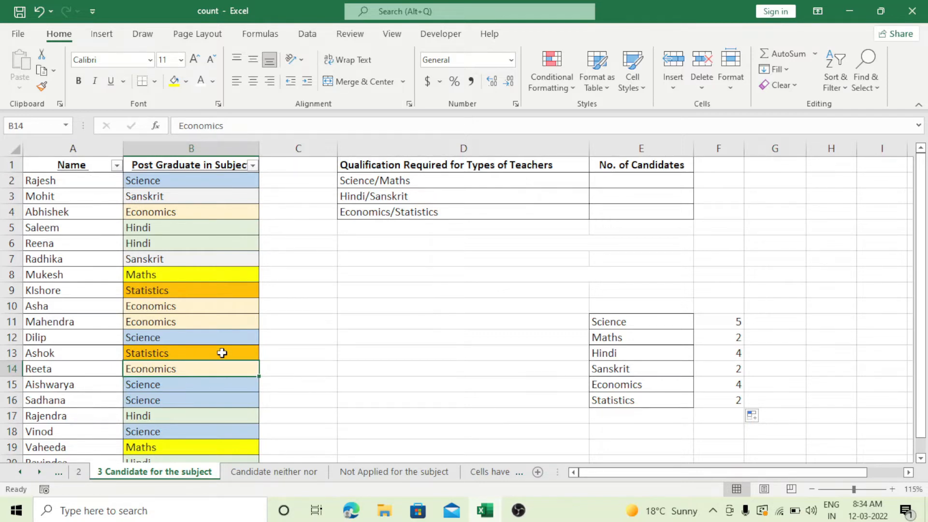
left_click(180, 289)
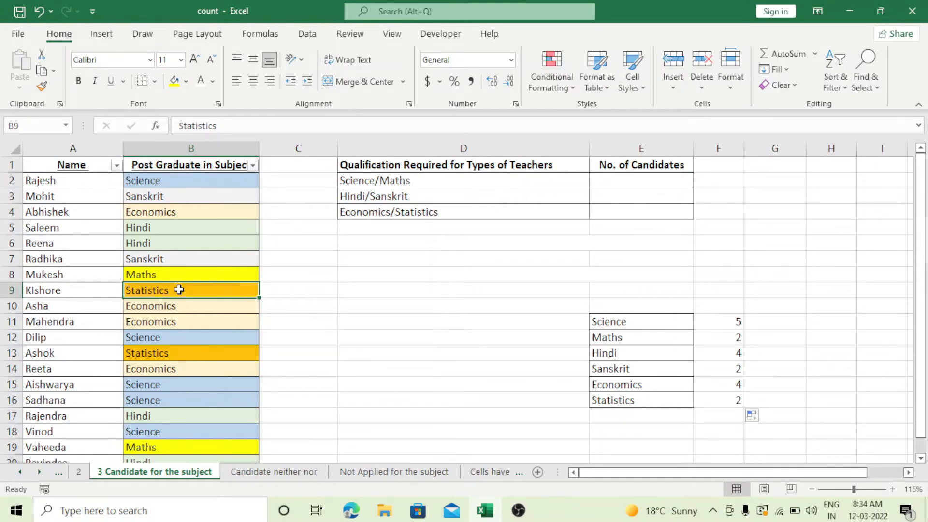
left_click(389, 181)
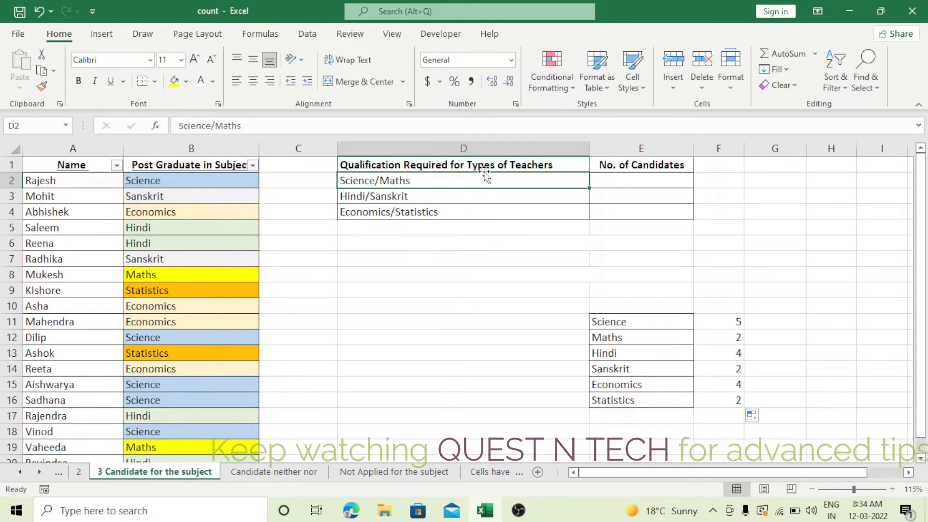
Check the Science and Maths counts in F11:F12 and review the subject count table in E11:F16
left_click(730, 324)
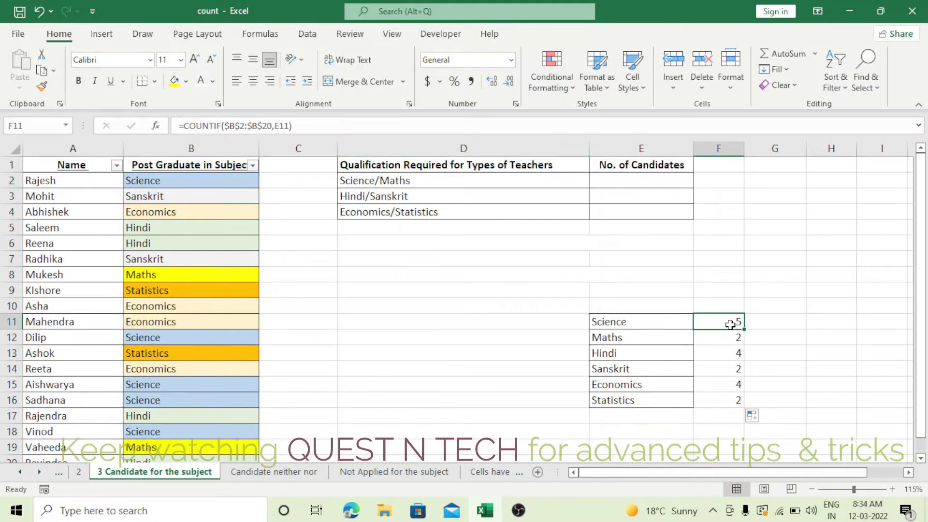
left_click_drag(730, 324, 729, 339)
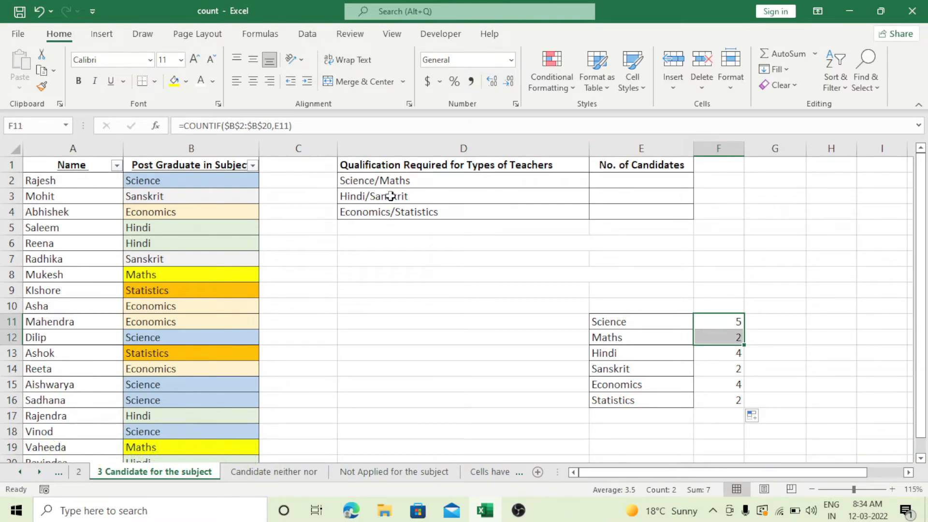
left_click(625, 179)
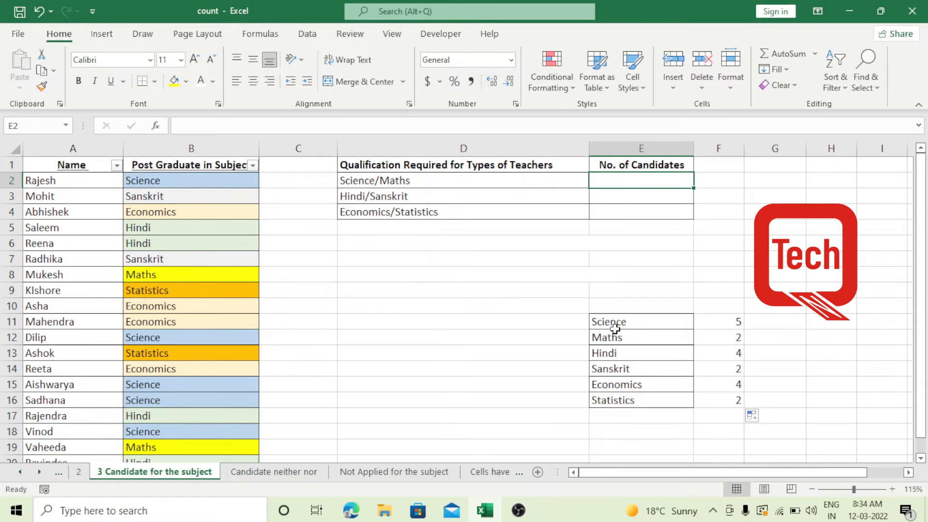
left_click_drag(617, 325, 730, 401)
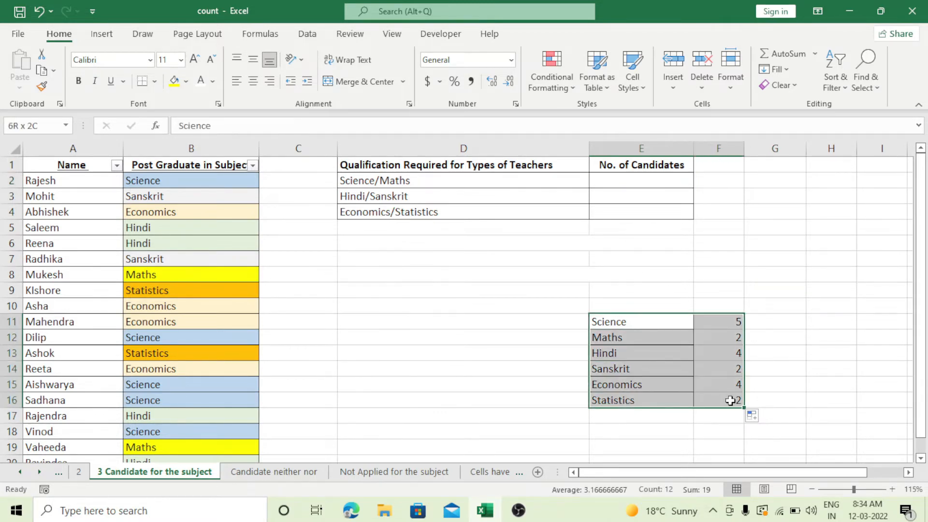
Start a COUNTIF formula in E2 for Science/Maths, using the absolute range $B$2:$B$20
left_click(632, 178)
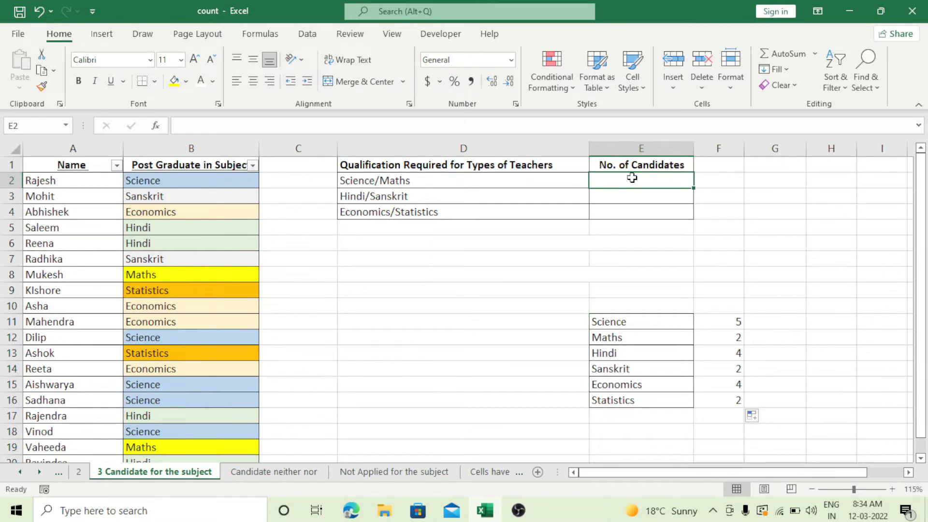
type("=")
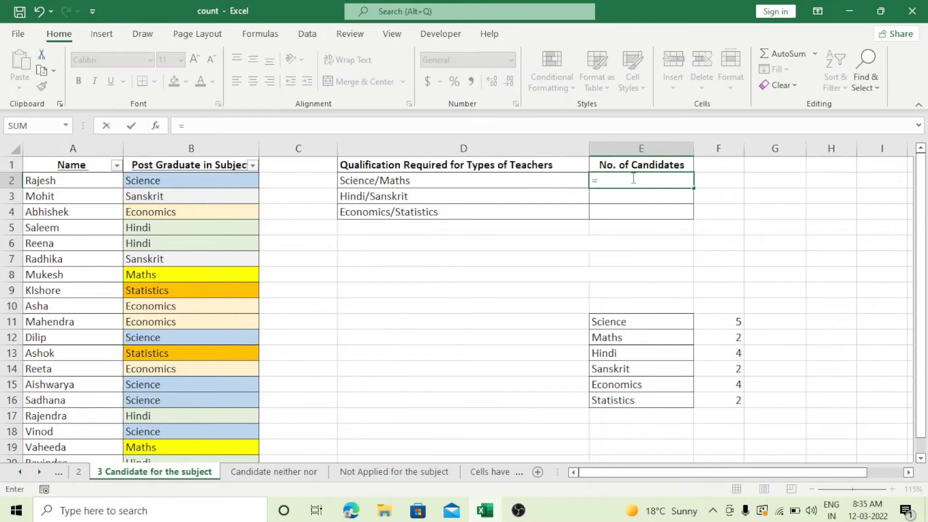
type("countif")
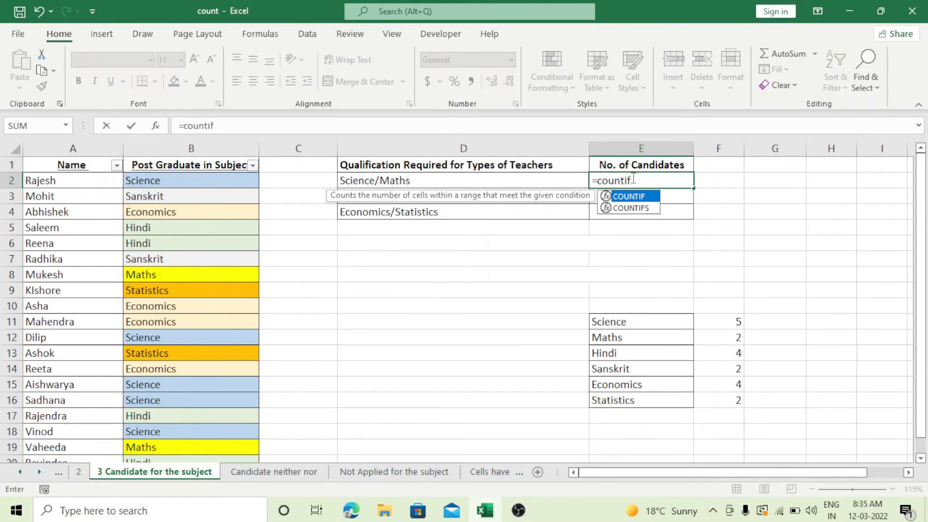
key("Tab")
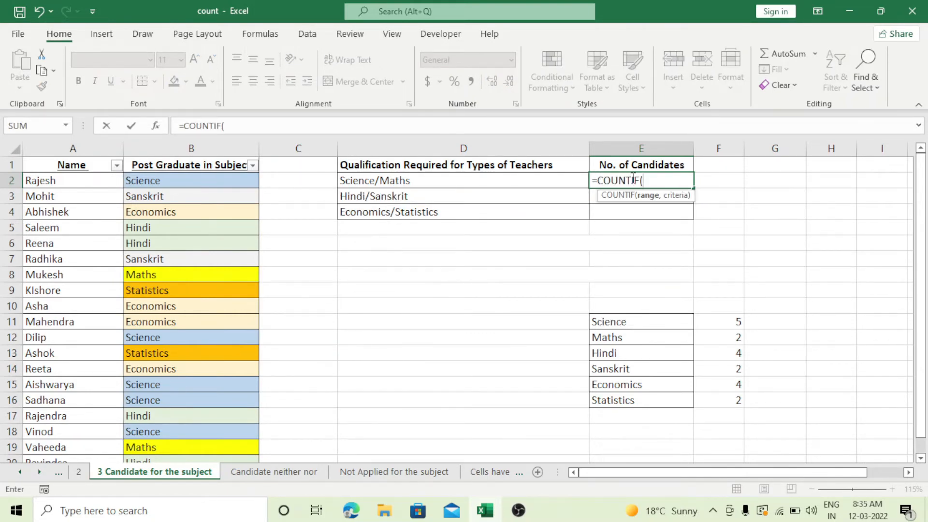
left_click_drag(211, 180, 208, 425)
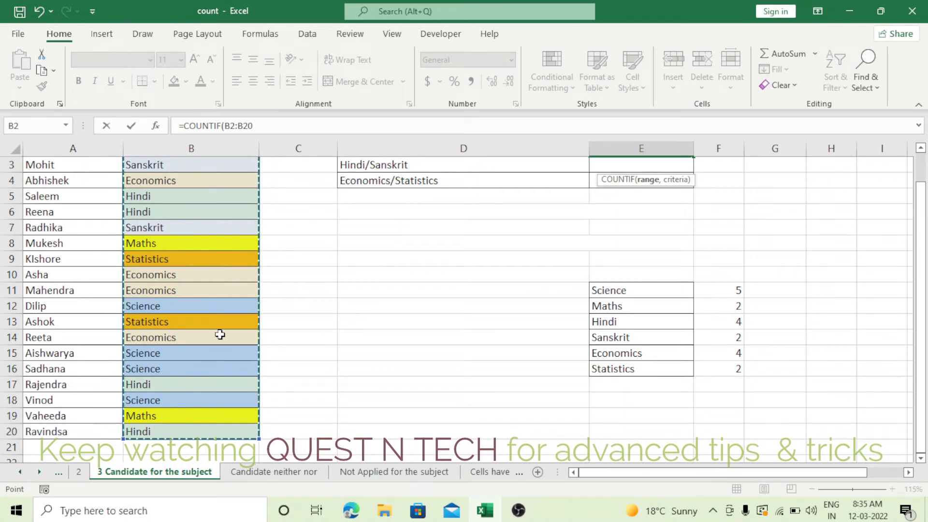
left_click(223, 125)
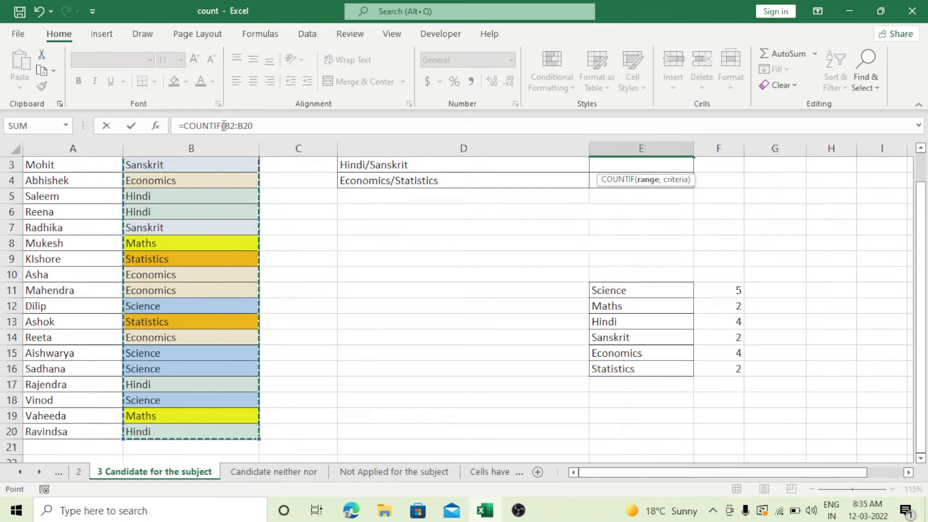
left_click_drag(224, 125, 258, 129)
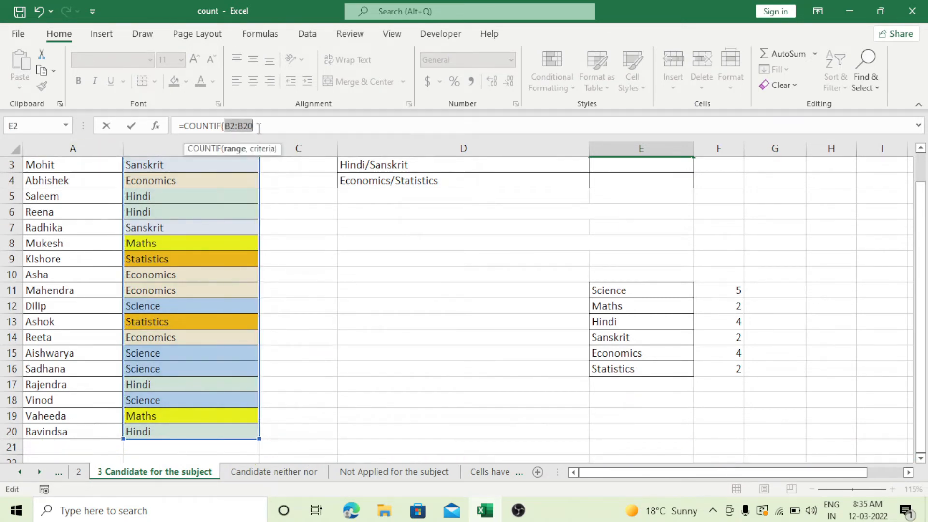
key("F4")
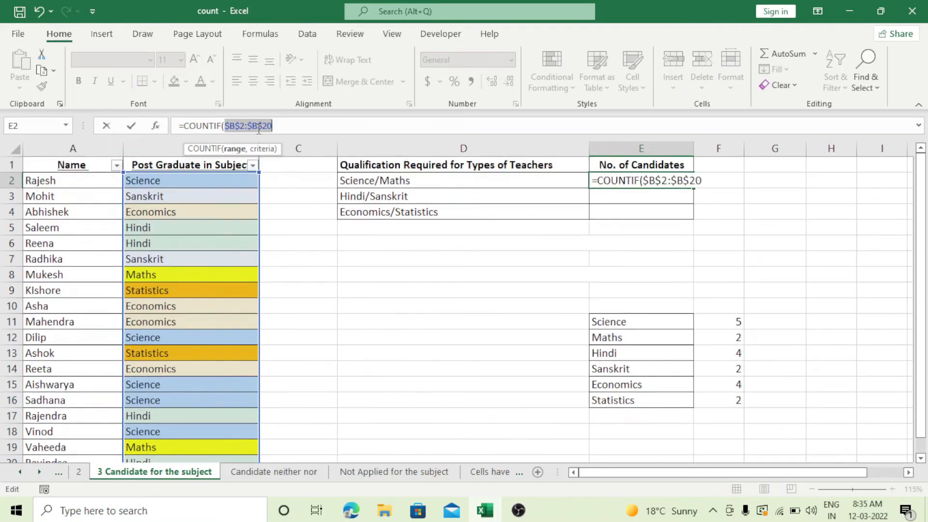
Use the Science cell E11 as the criterion and close the first COUNTIF in E2
left_click(279, 126)
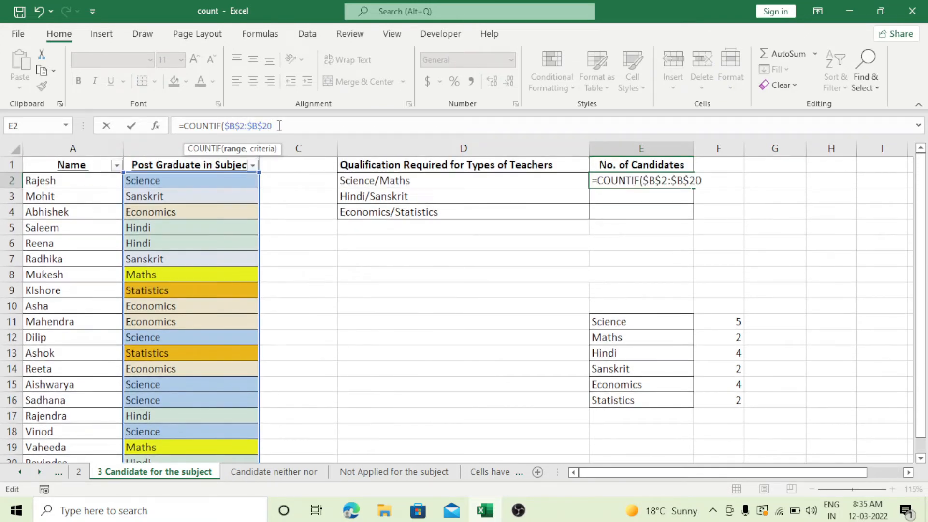
type(",")
left_click(646, 324)
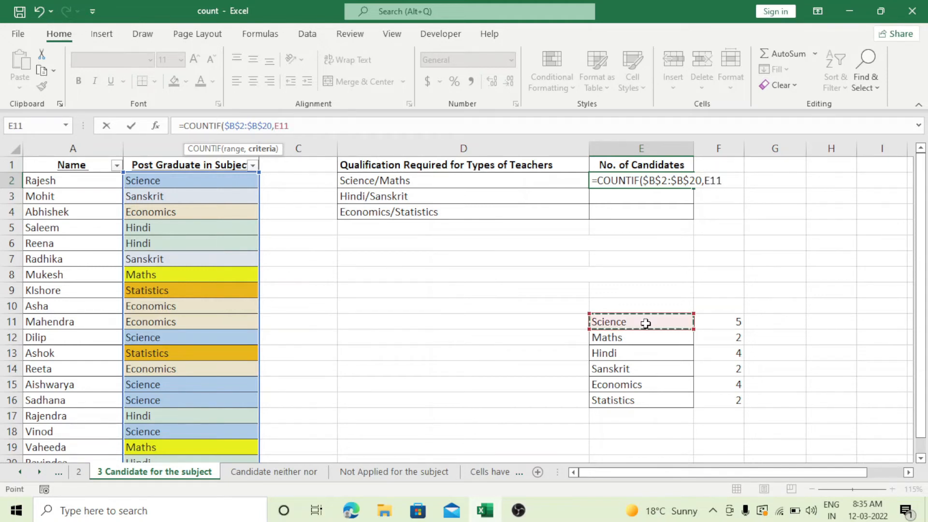
type(")")
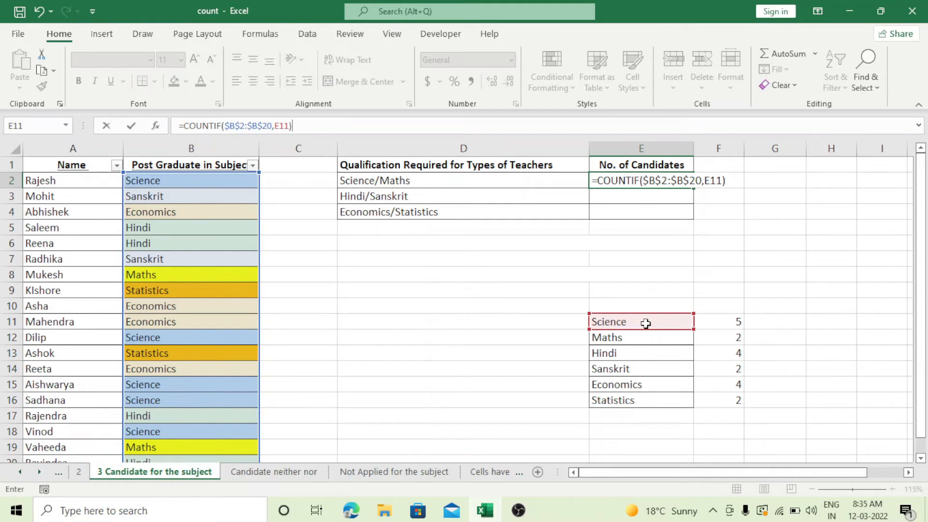
Add a second COUNTIF to the E2 formula over the absolute range $B$2:$B$20
type("+c")
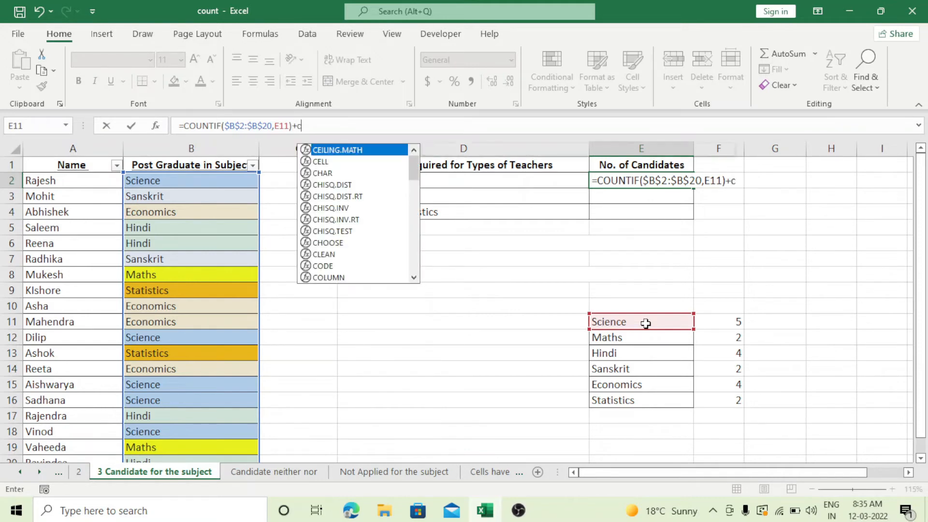
type("ount")
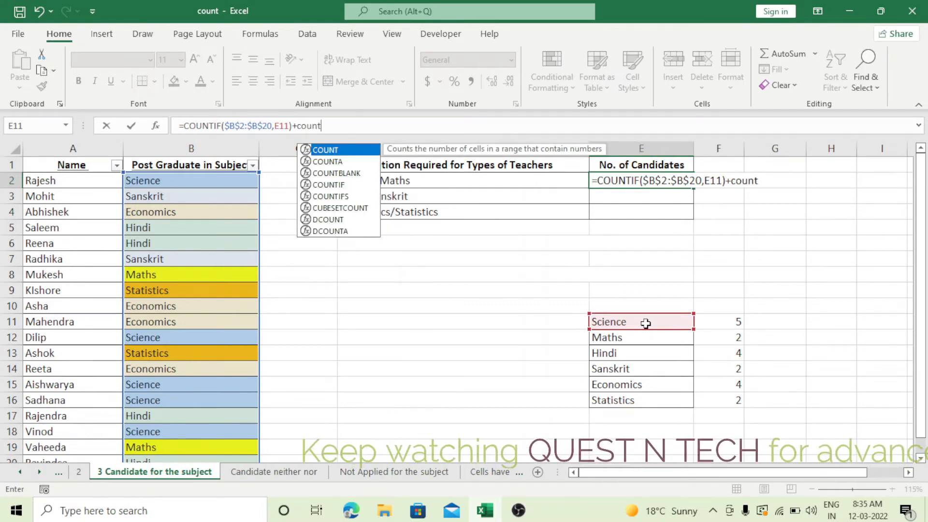
type("if")
key("Tab")
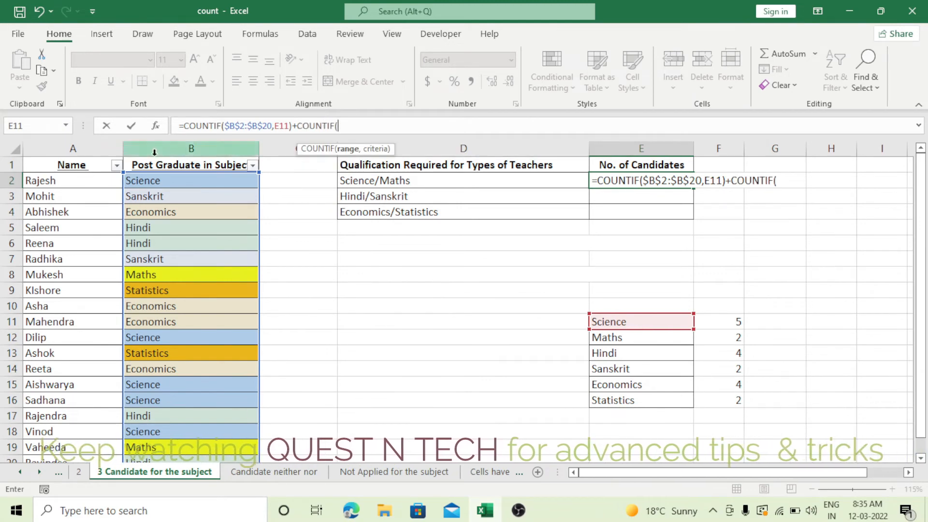
left_click_drag(169, 180, 168, 435)
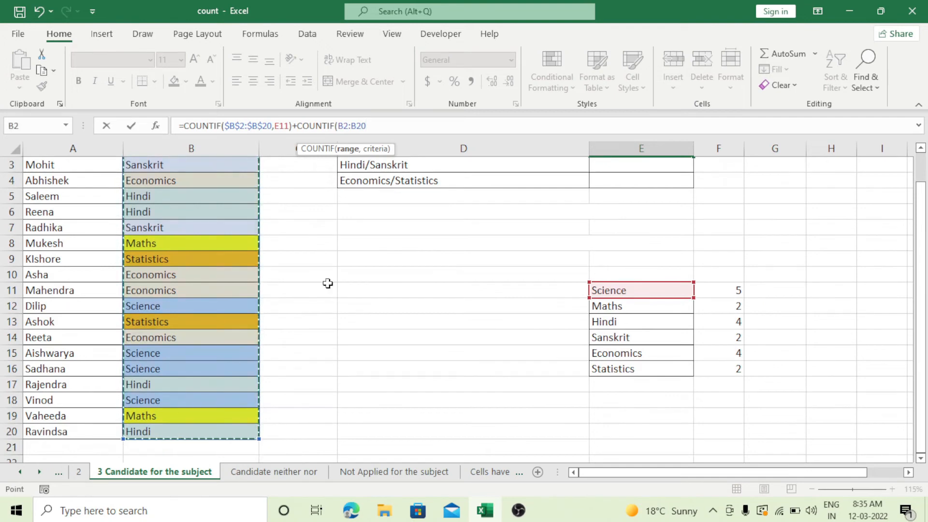
left_click_drag(371, 126, 340, 139)
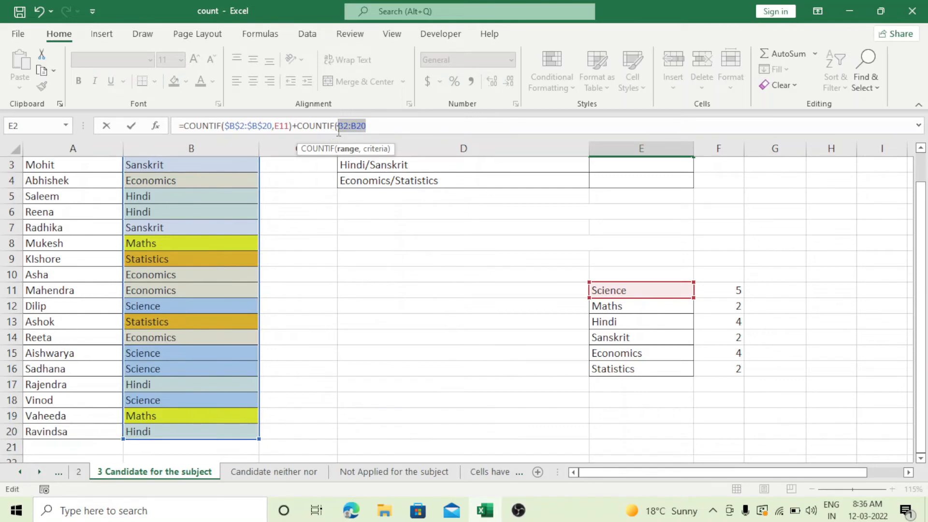
key("F4")
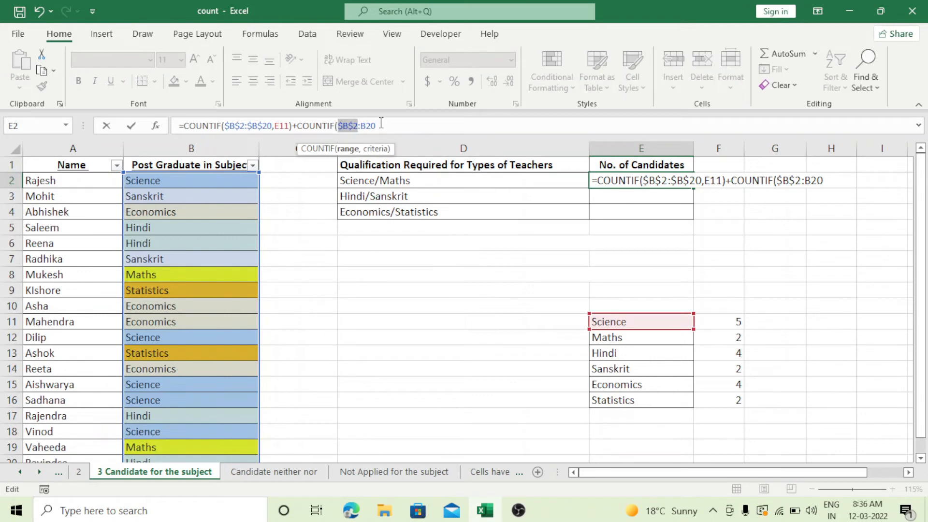
left_click_drag(380, 124, 363, 125)
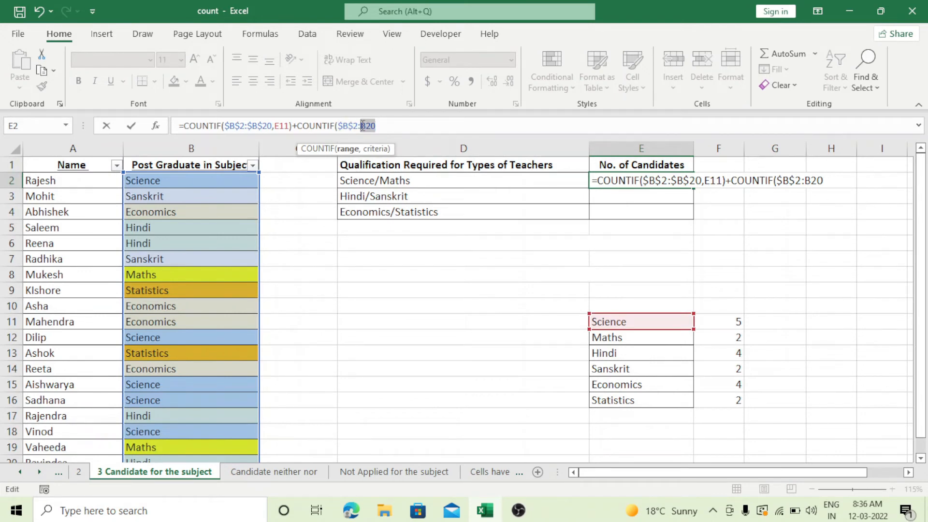
key("F4")
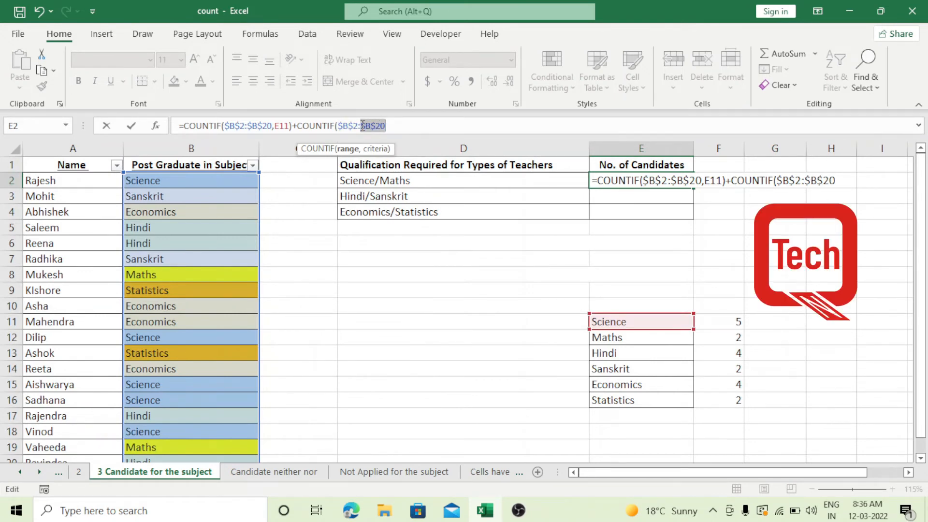
Complete the second COUNTIF in E2 with the Maths cell E12 as its criterion and enter the formula
left_click(394, 124)
type(",")
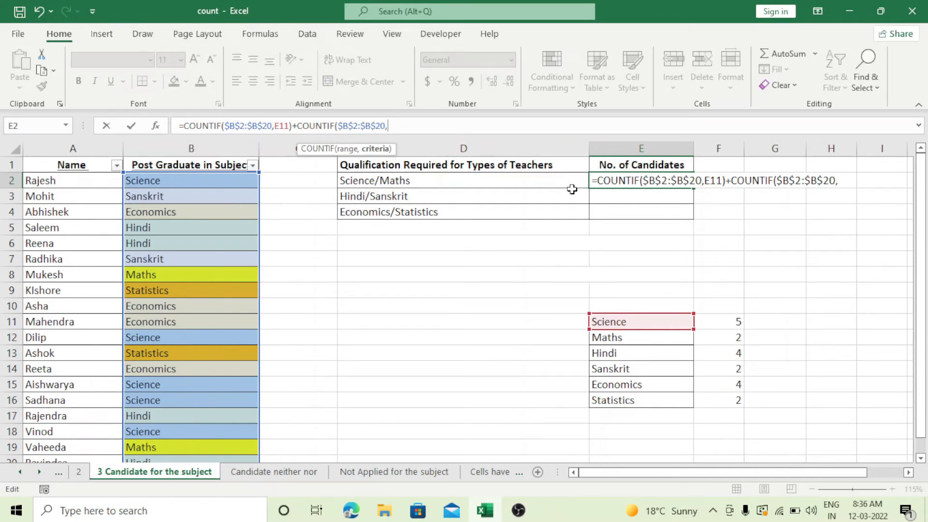
left_click(650, 340)
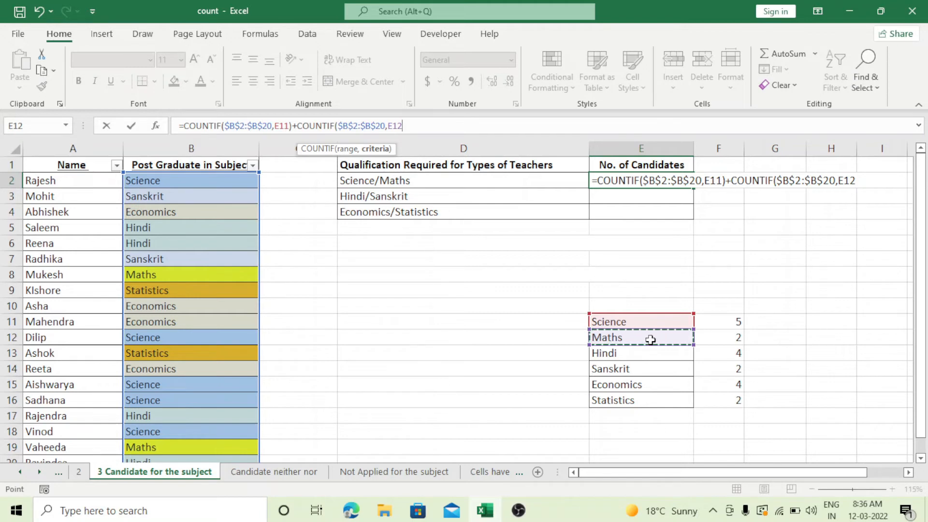
type(")")
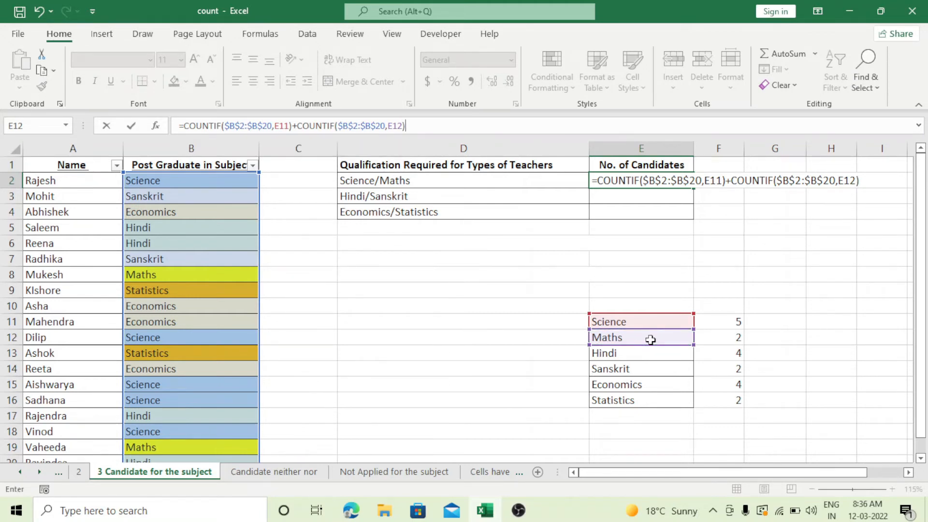
key("Return")
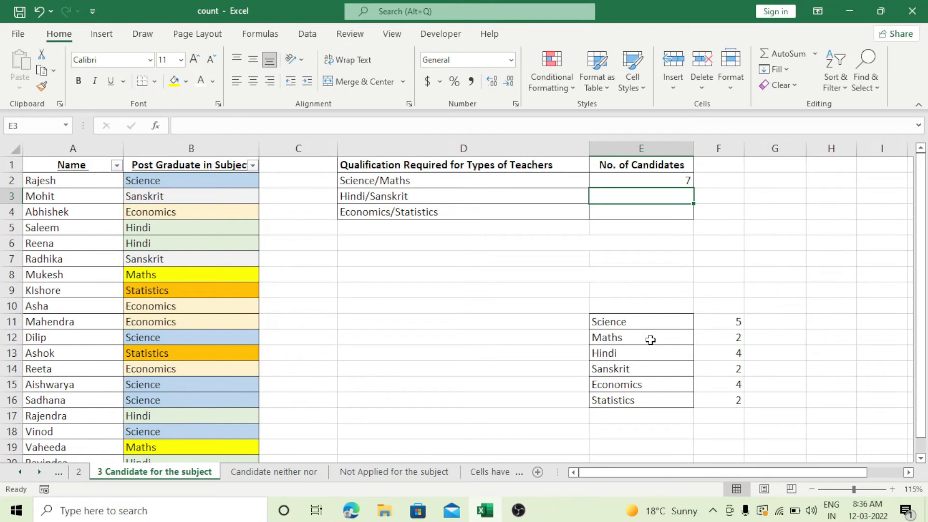
Compare the Science and Maths counts in F11 and F12 with the combined result in E2
left_click(715, 325)
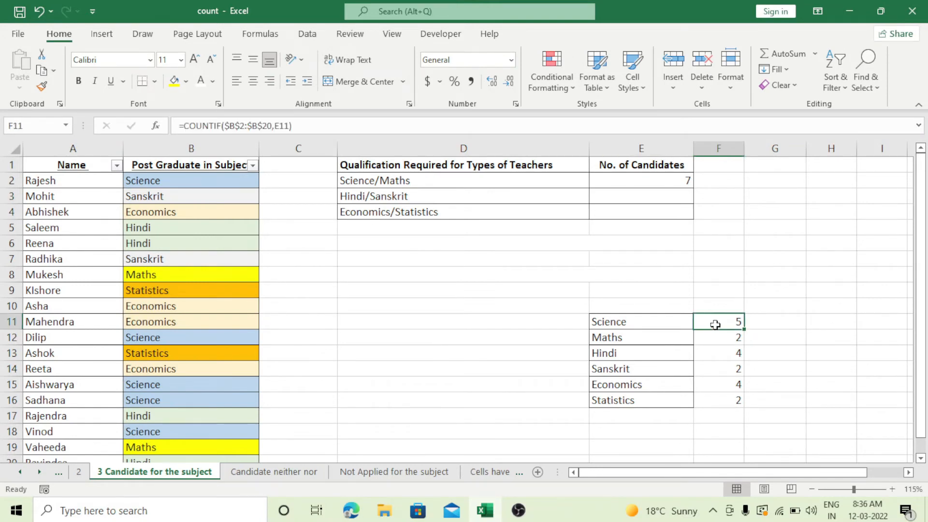
left_click(713, 338)
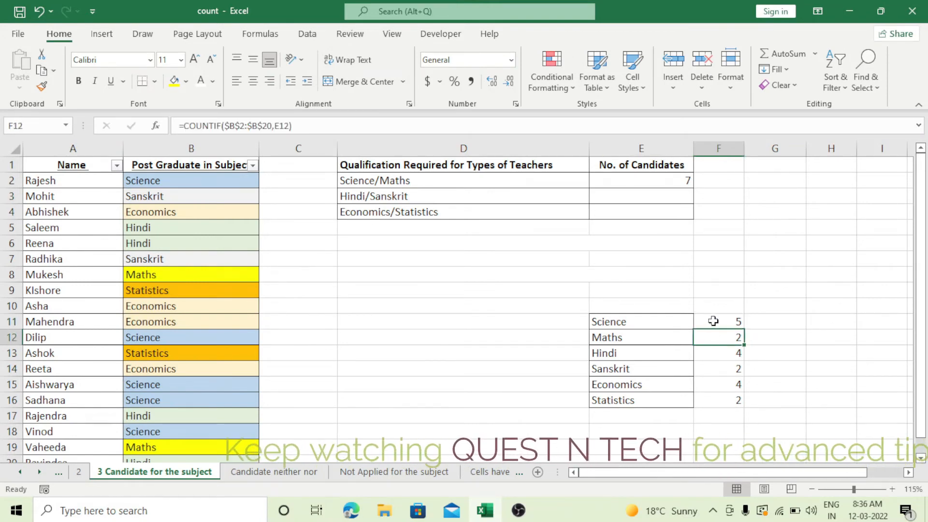
left_click(674, 180)
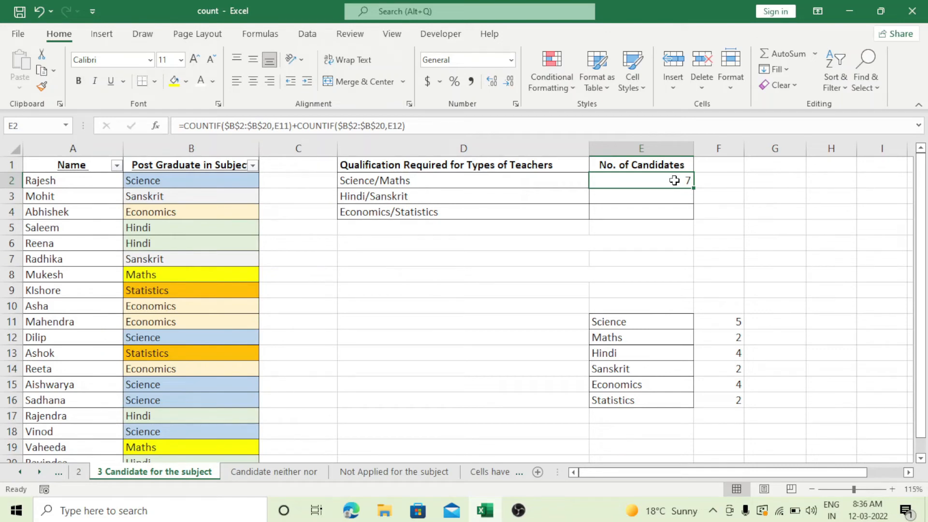
Copy the combined COUNTIF formula from E2 to the Hindi/Sanskrit cell E3 and inspect its references
left_click(432, 197)
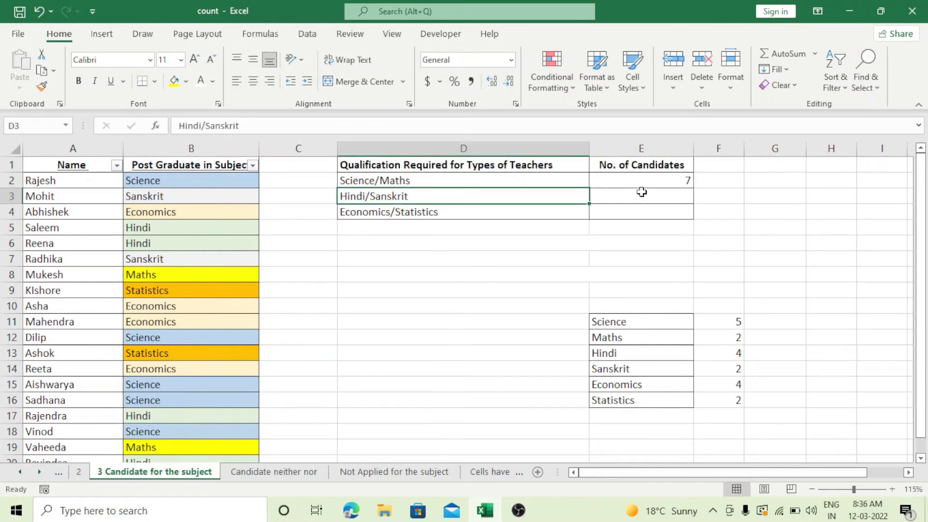
left_click(649, 180)
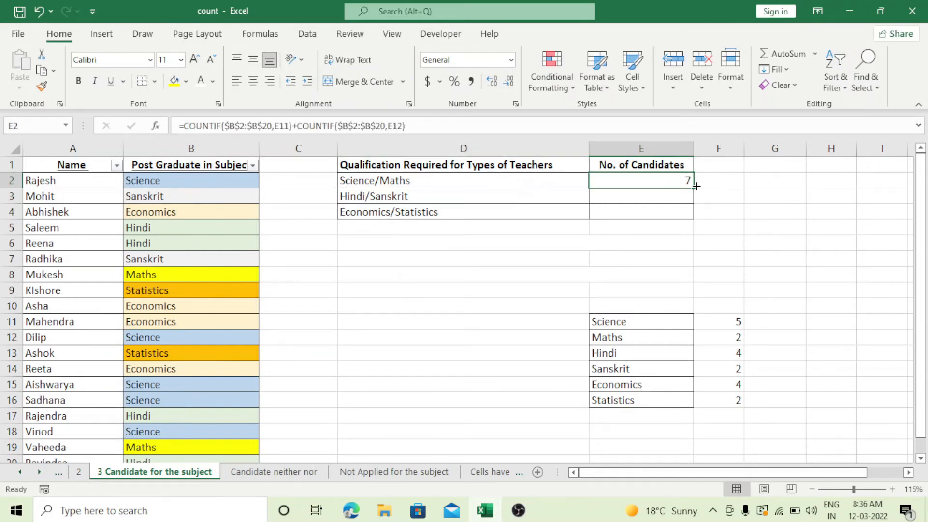
left_click_drag(696, 188, 692, 202)
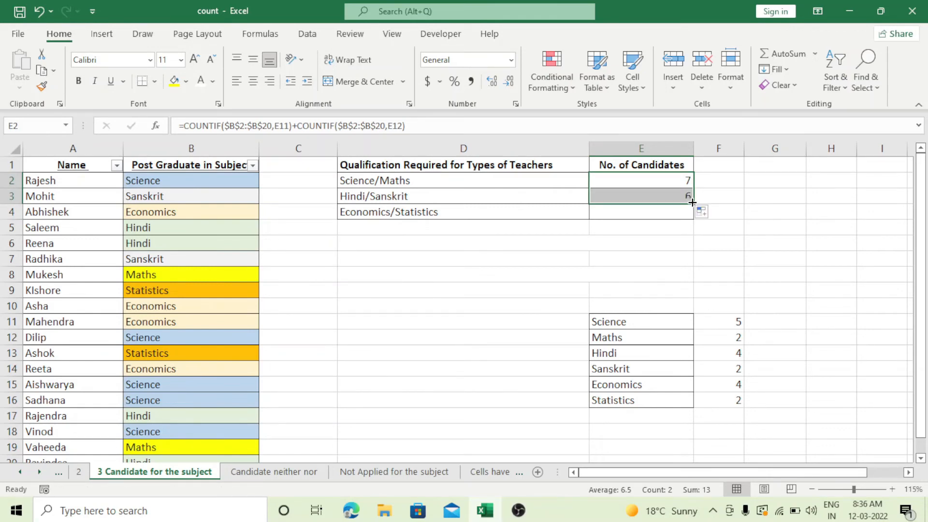
left_click(668, 197)
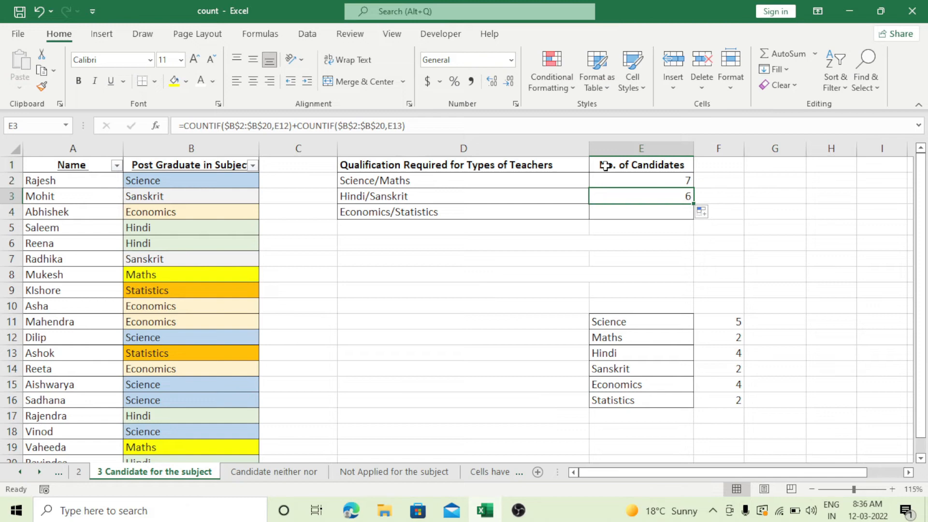
Inspect the references in the E3 formula and copy it down to the Economics/Statistics cell E4
left_click(414, 127)
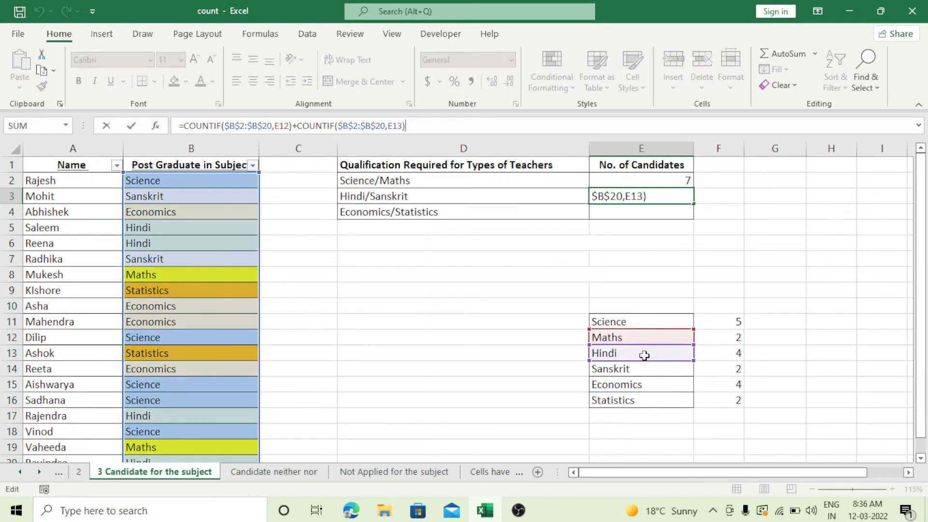
left_click(707, 213)
left_click(672, 195)
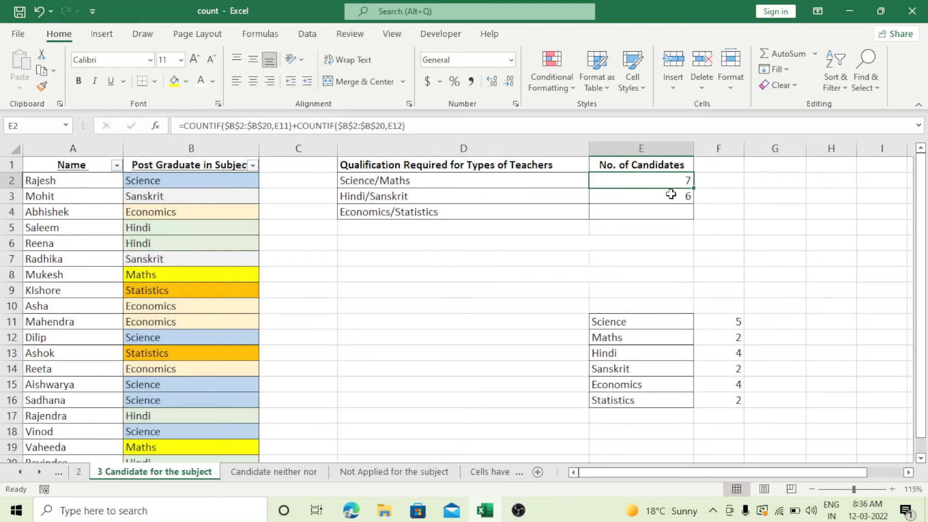
left_click_drag(692, 204, 696, 218)
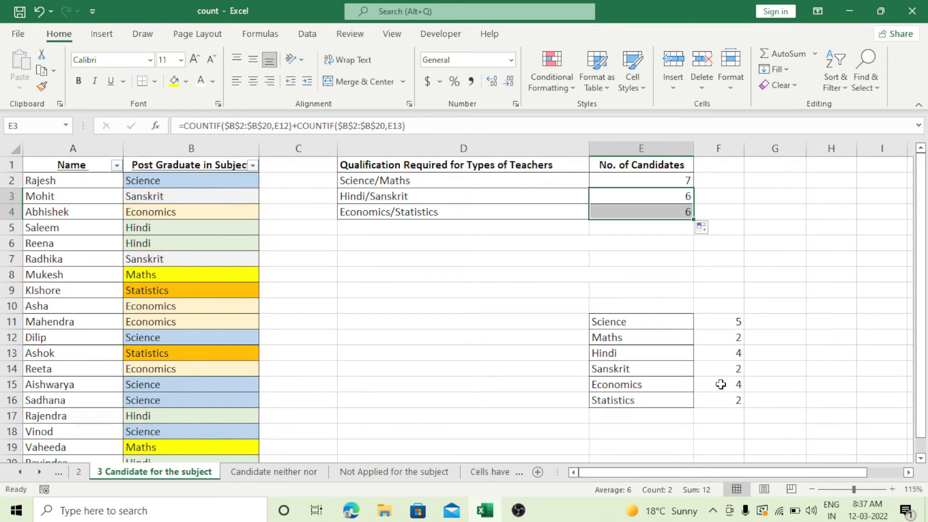
Compare the individual subject counts in E11:F16 with the combined candidate totals in column E
left_click_drag(721, 384, 721, 395)
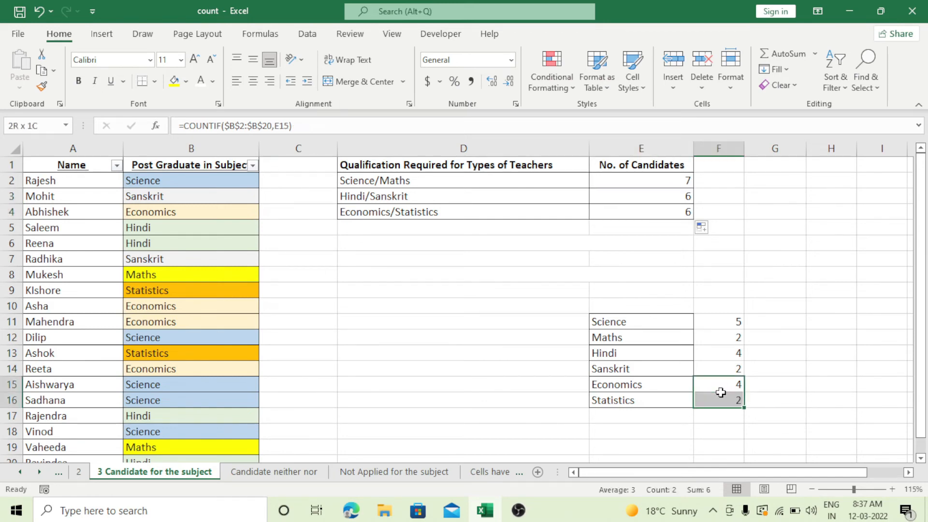
left_click(725, 358)
left_click(725, 362)
left_click(652, 181)
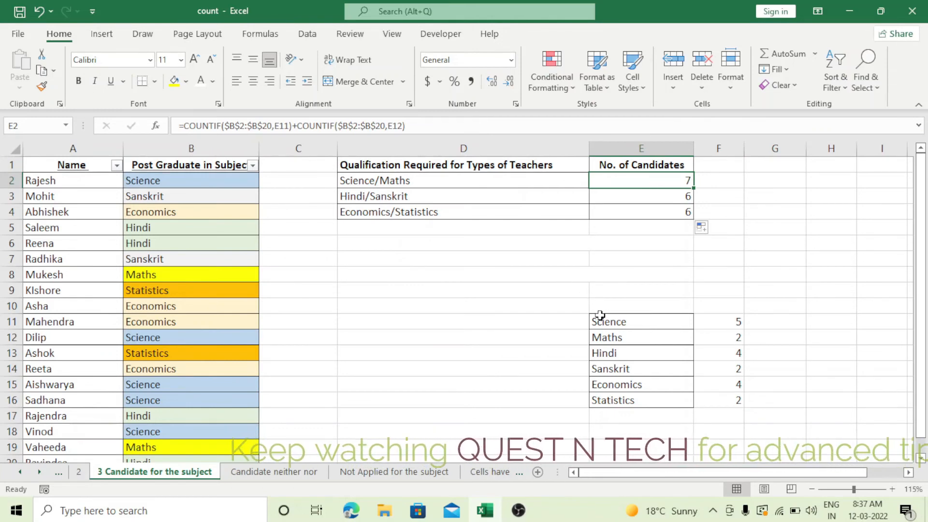
left_click_drag(600, 316, 725, 400)
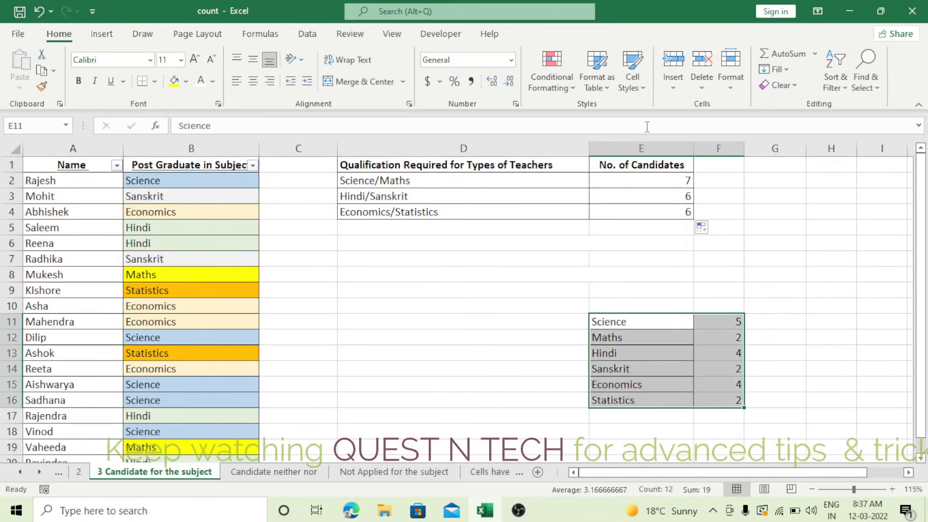
Replace the E11 criterion in the first COUNTIF of cell E2 with the text "Science"
left_click(631, 180)
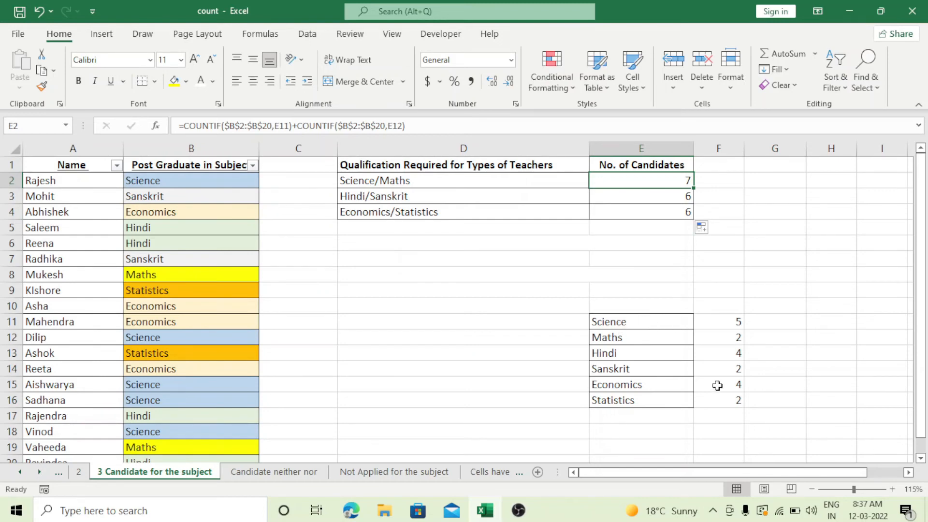
left_click(292, 125)
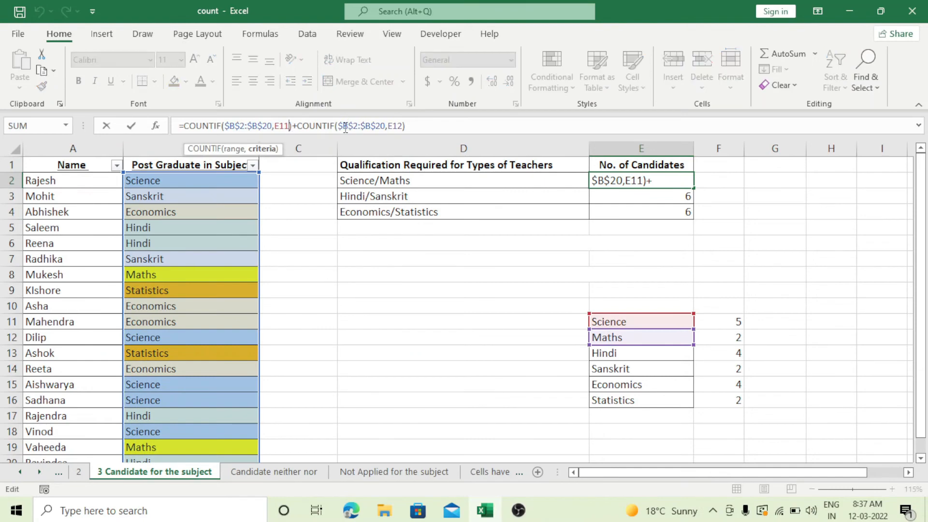
key("BackSpace")
key("BackSpace")
key("BackSpace")
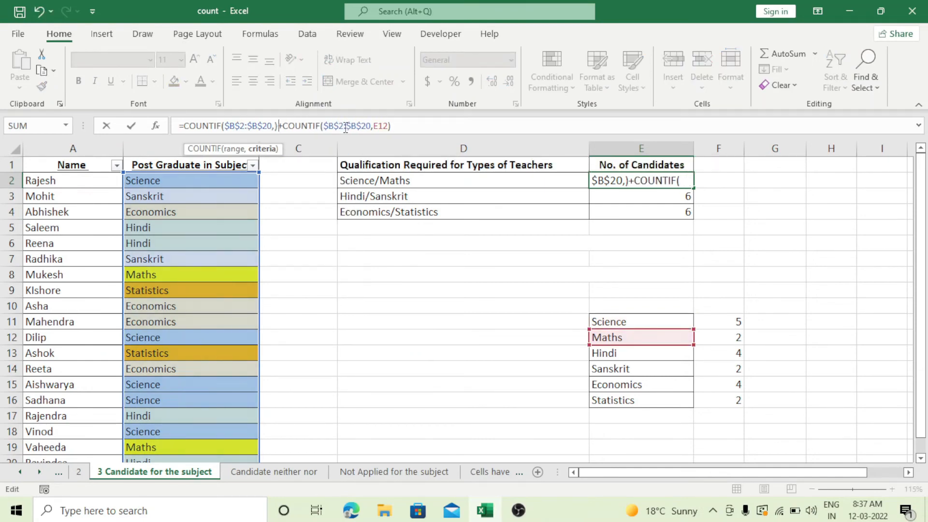
type("\"Sci")
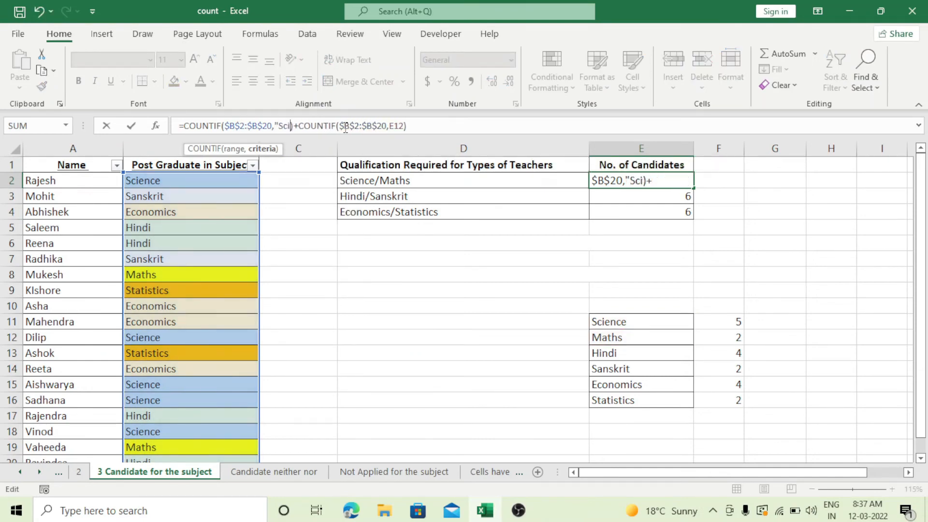
type("ence")
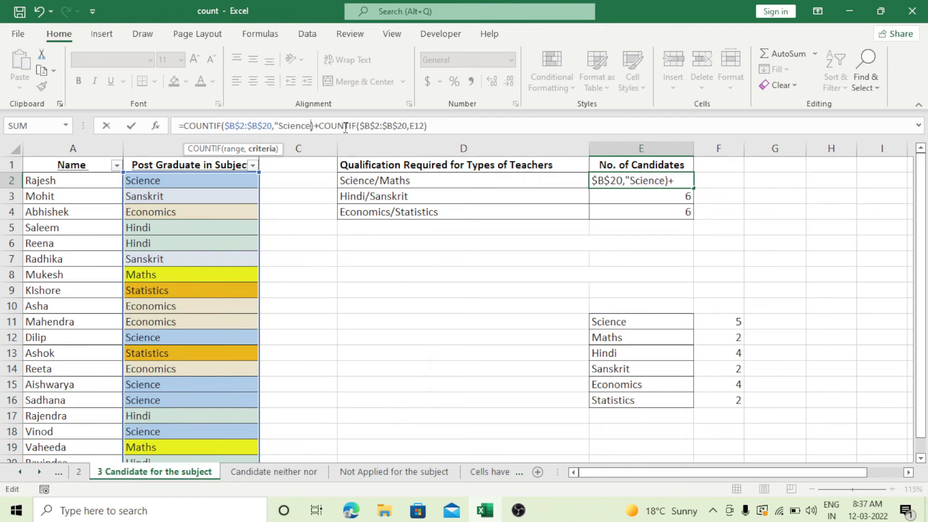
type("\"")
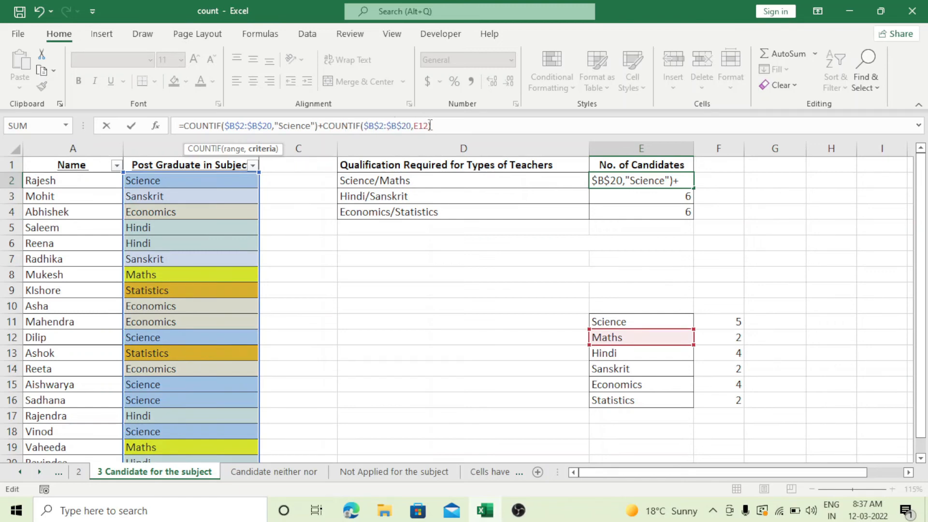
Replace the E12 criterion in the second COUNTIF of E2 with the text "Maths" and enter the formula
left_click_drag(429, 126, 417, 125)
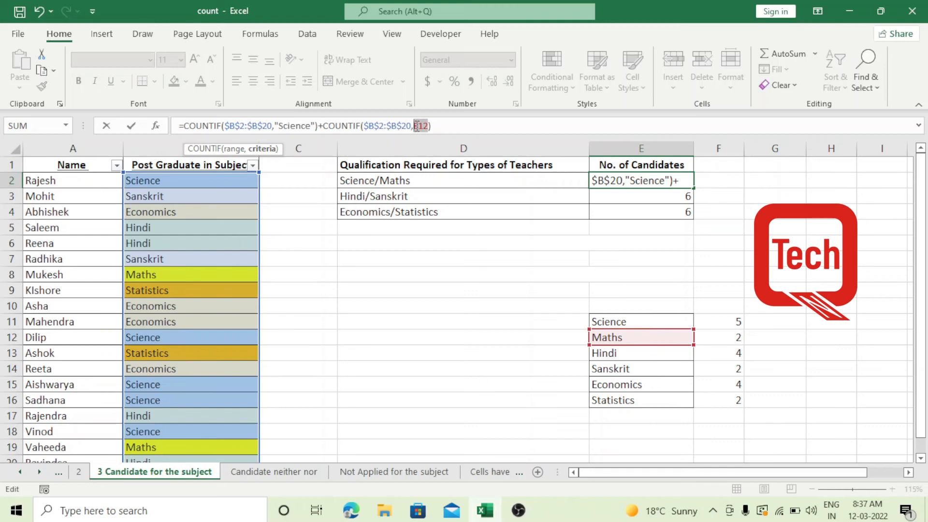
type("\"")
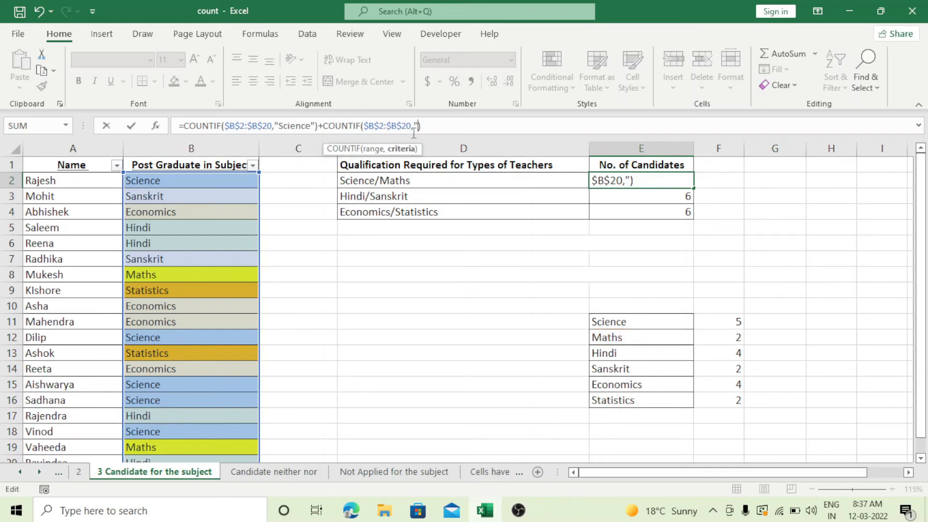
type("Maths\"")
key("Return")
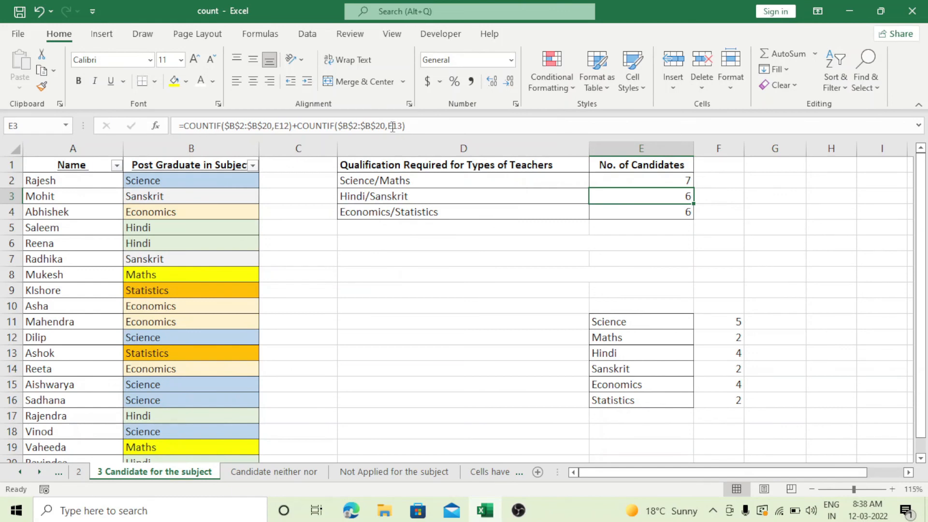
Apply a dark red font color to the formula notes in cells D6:D9 and deselect them
left_click(355, 244)
left_click_drag(355, 244, 354, 289)
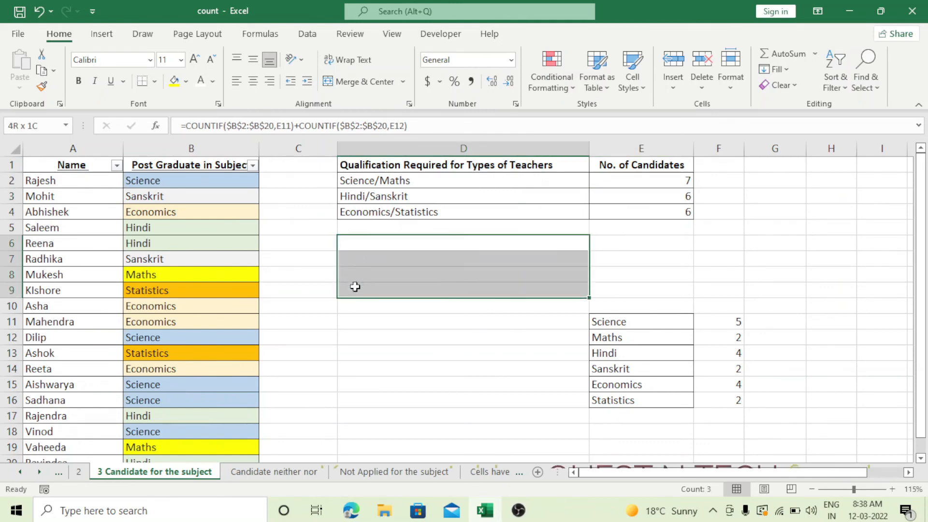
left_click(213, 81)
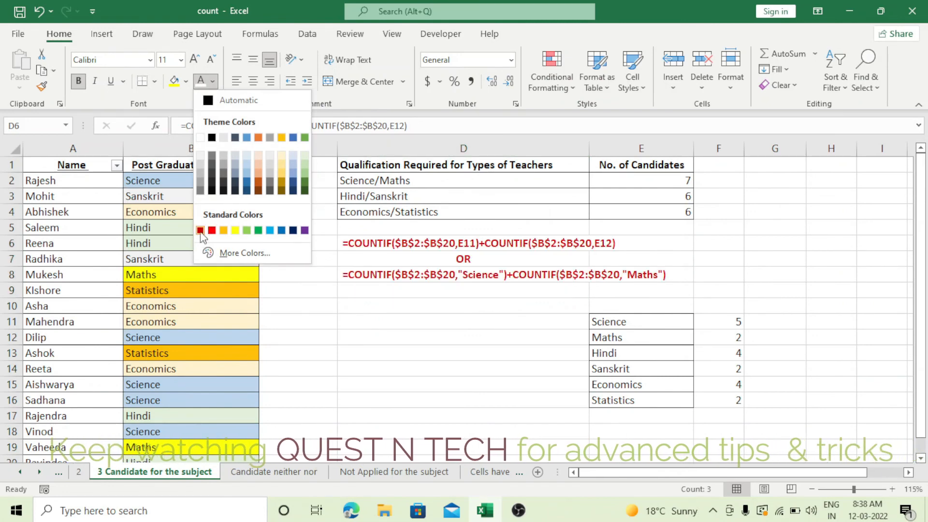
left_click(212, 230)
left_click(462, 354)
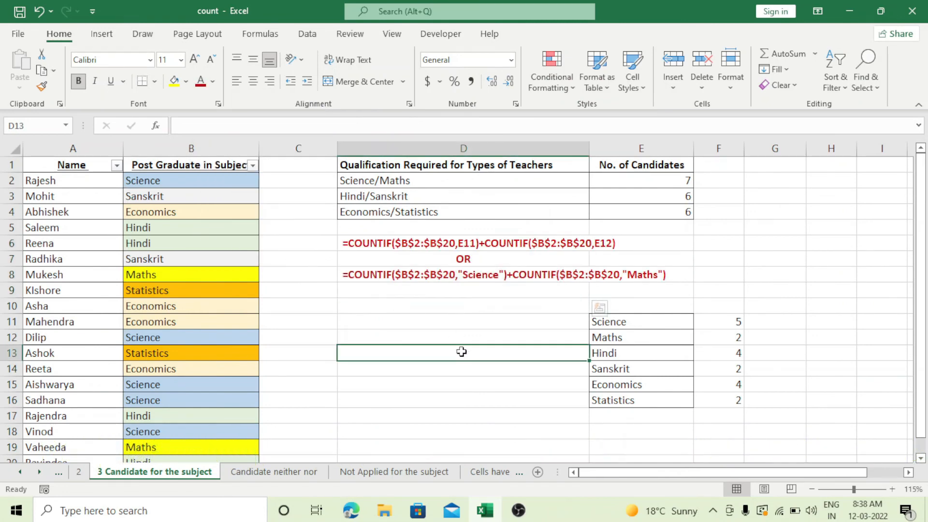